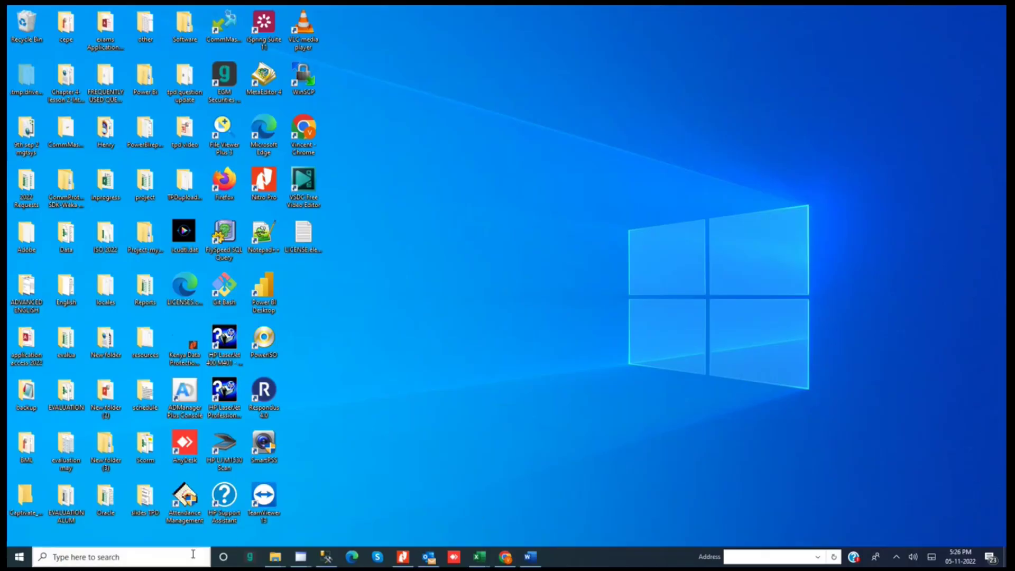
- Close Chrome's Downloads tab and load assessment.mku.ac.ke in the address bar
mouse_move(504, 566)
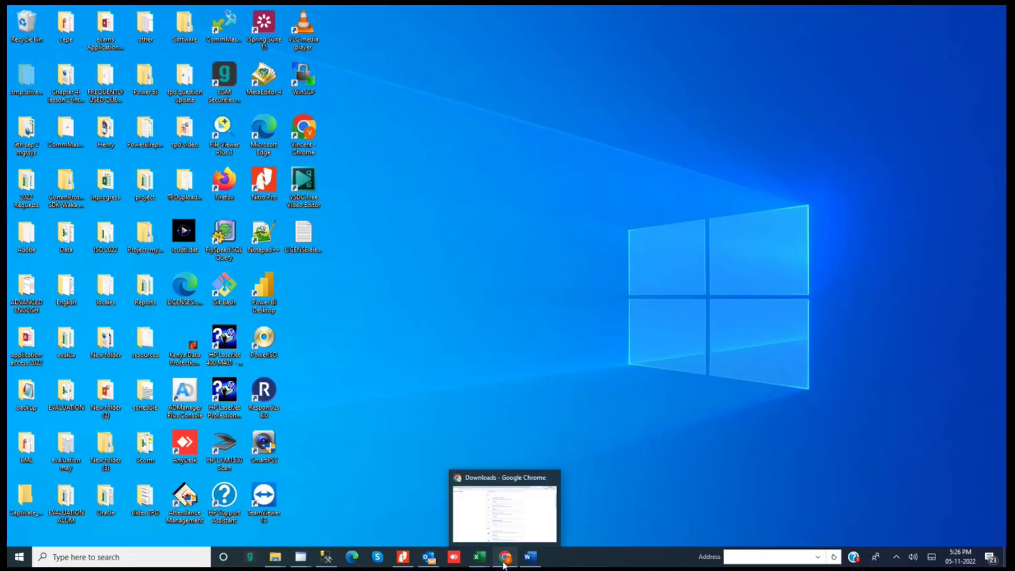
left_click(504, 566)
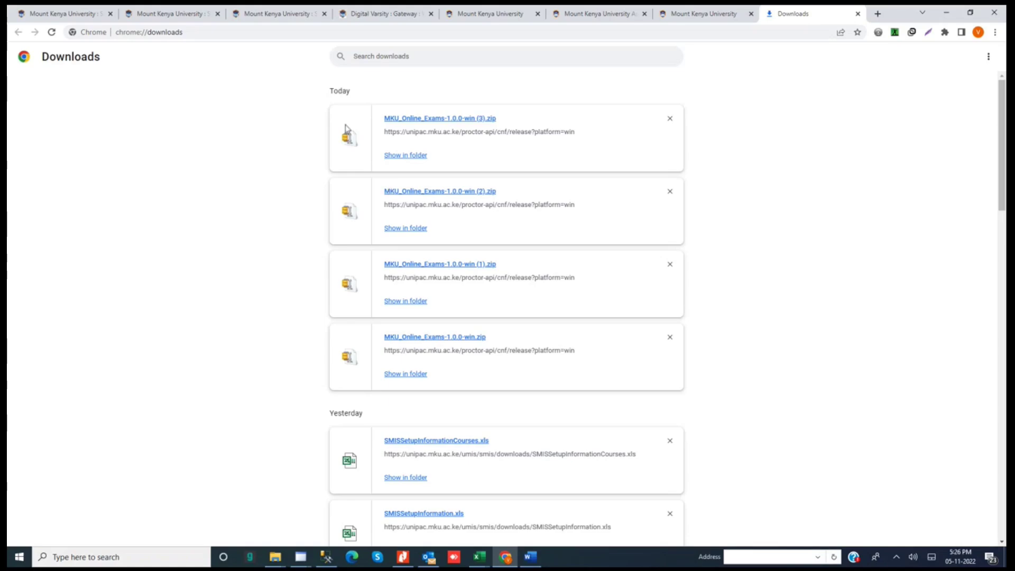
left_click(857, 14)
left_click(309, 31)
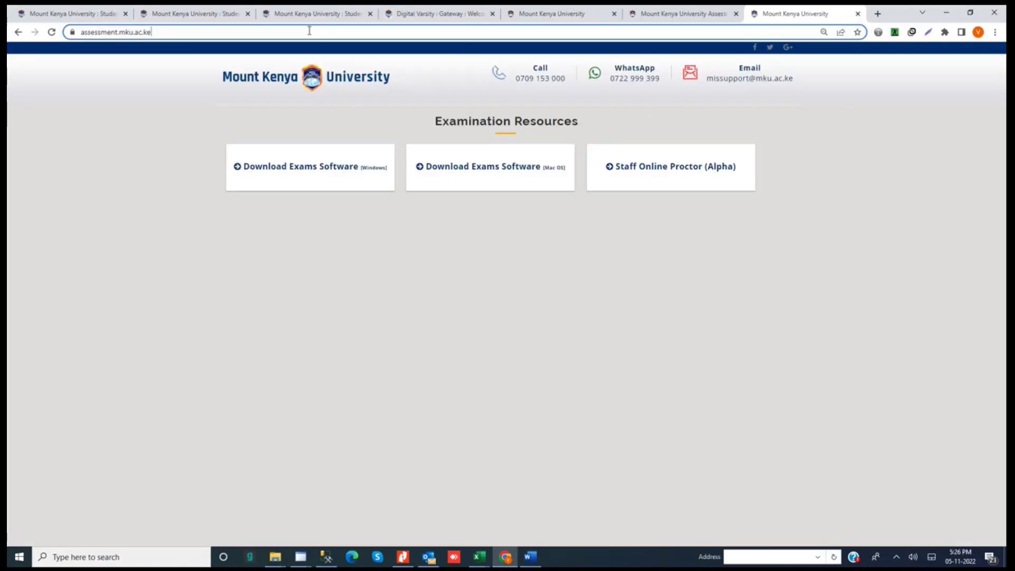
key("BackSpace")
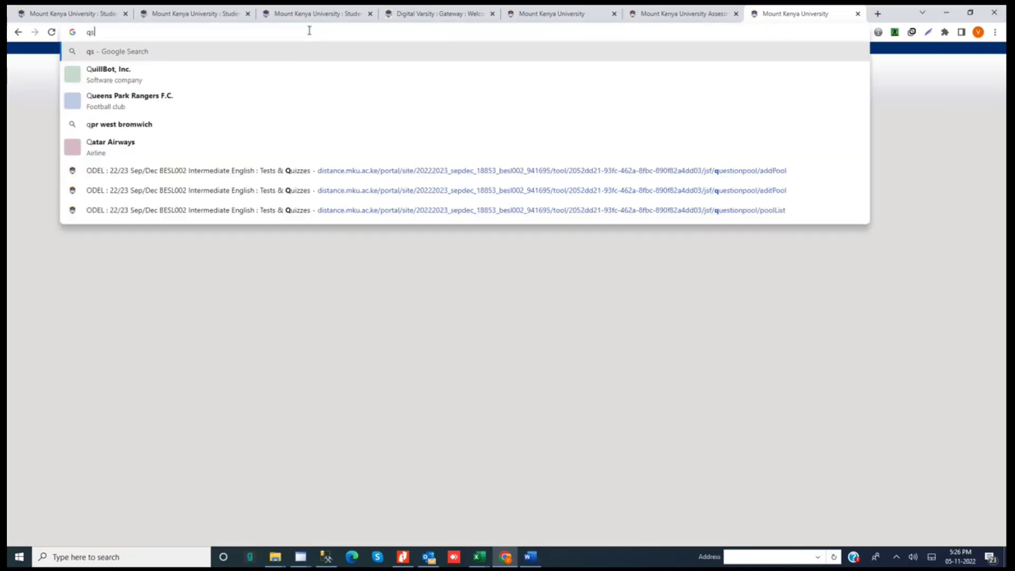
type("ass")
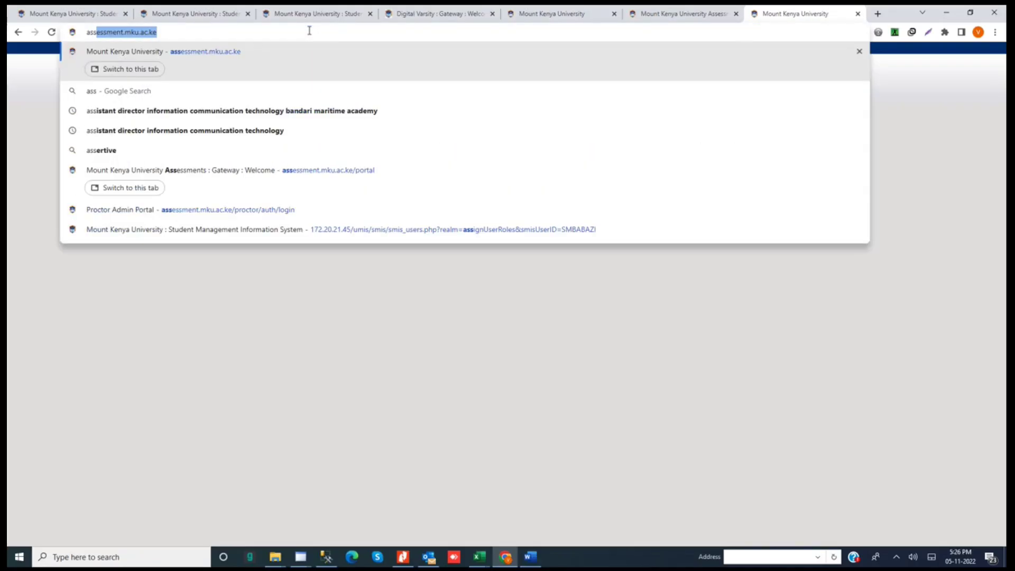
key("Return")
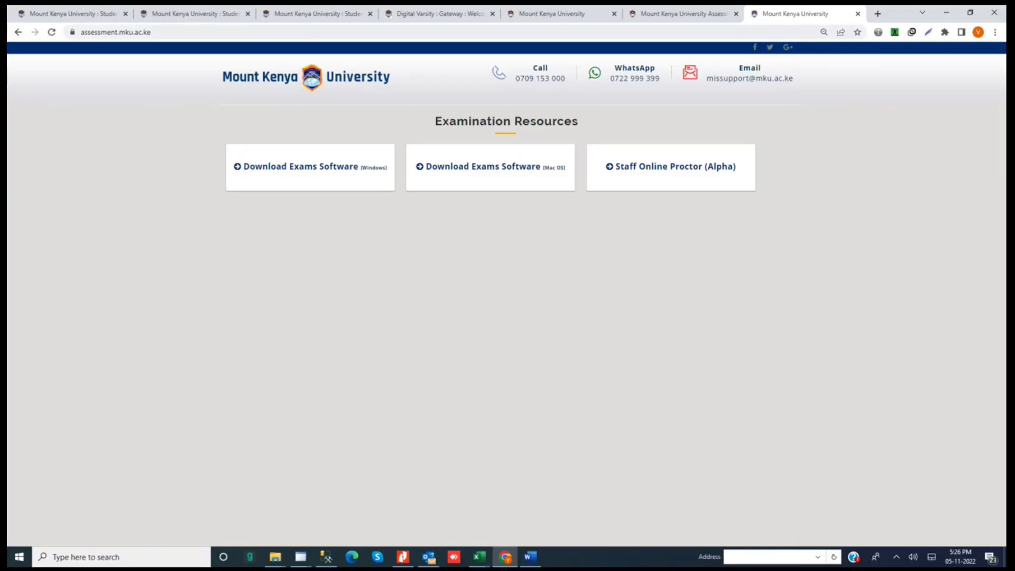
- Zoom the Examination Resources page to 150% and download the Windows exams software
left_click(995, 32)
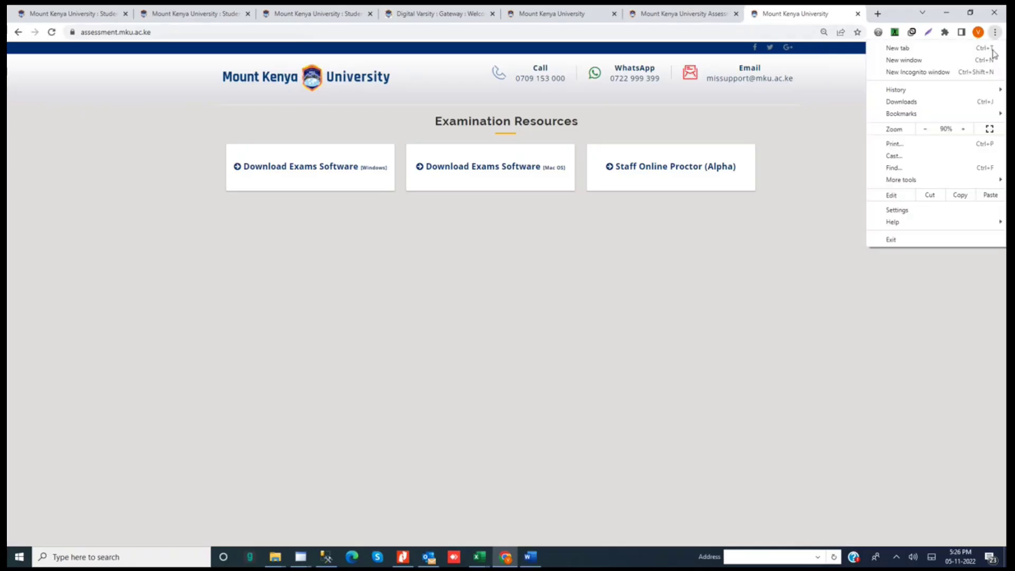
left_click(963, 129)
left_click(963, 129)
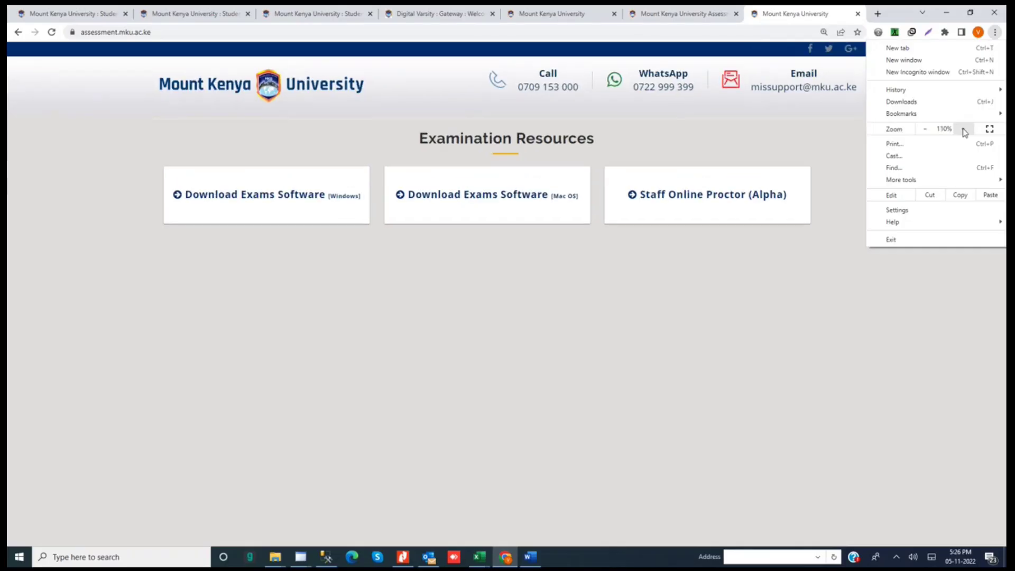
left_click(963, 129)
left_click(963, 129)
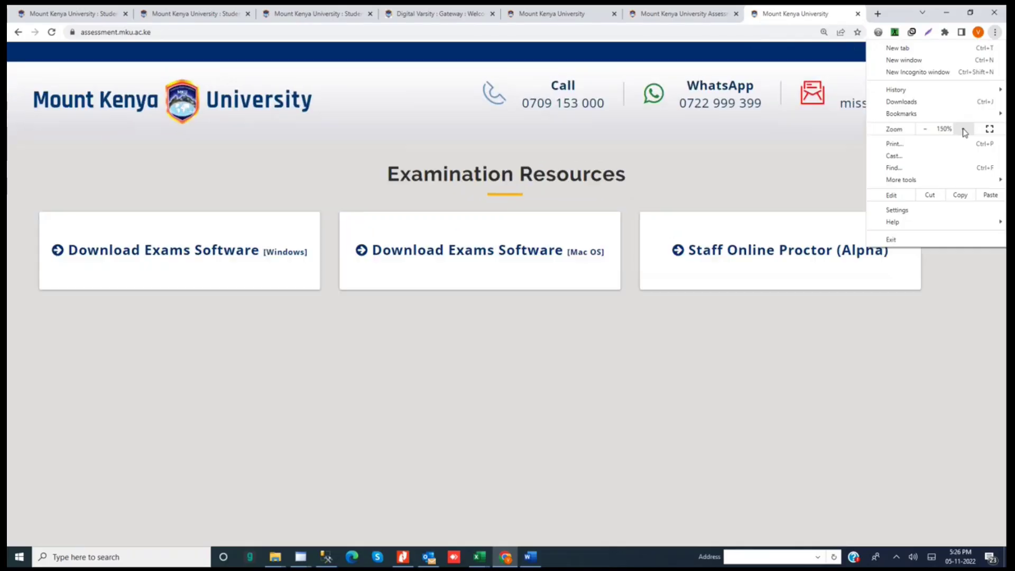
left_click(967, 300)
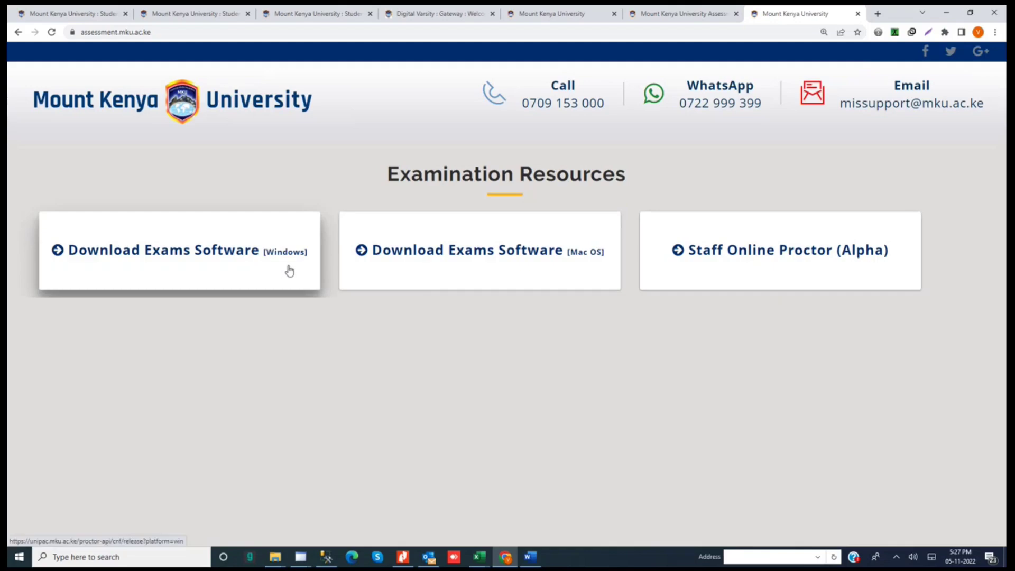
left_click(228, 255)
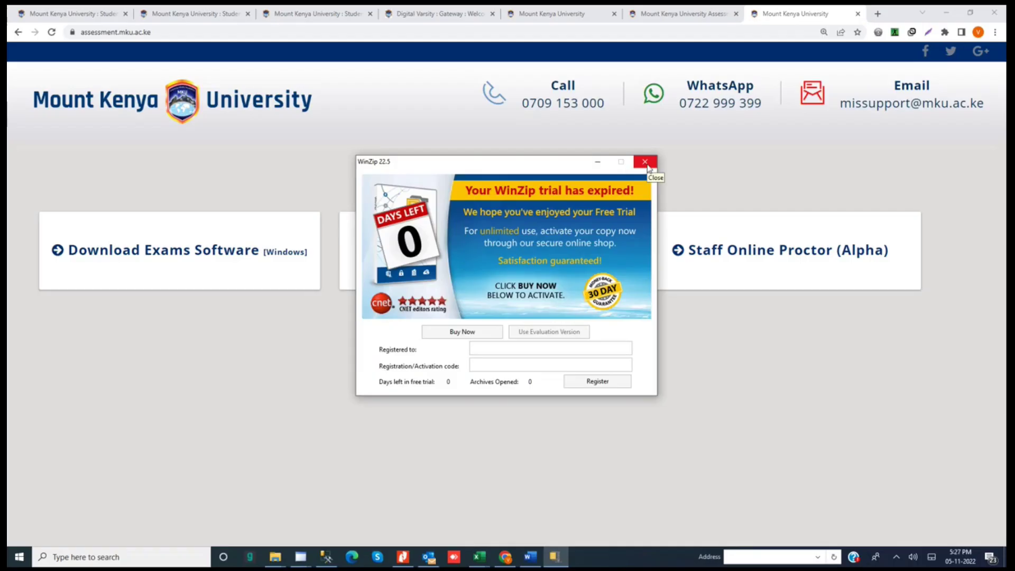
- Dismiss the WinZip notice and show MKU_Online_Exams-1.0.0-win (4).zip in its folder from Chrome's downloads
left_click(645, 162)
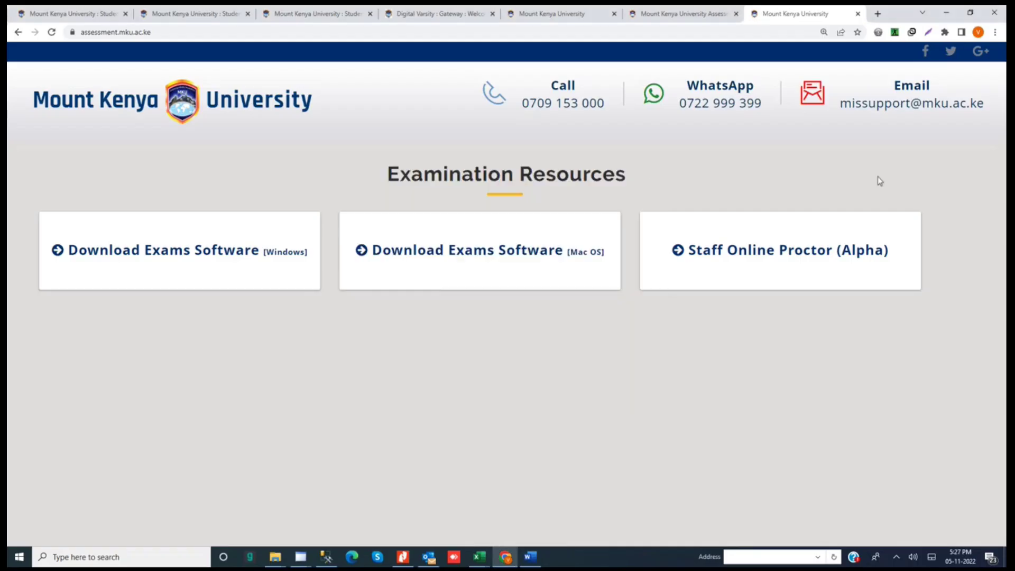
left_click(996, 33)
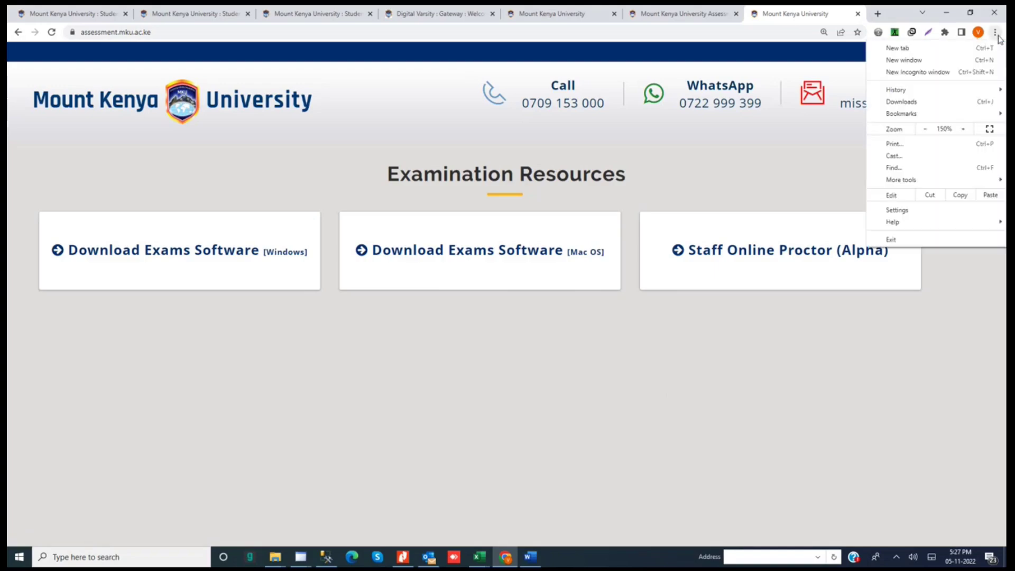
left_click(901, 101)
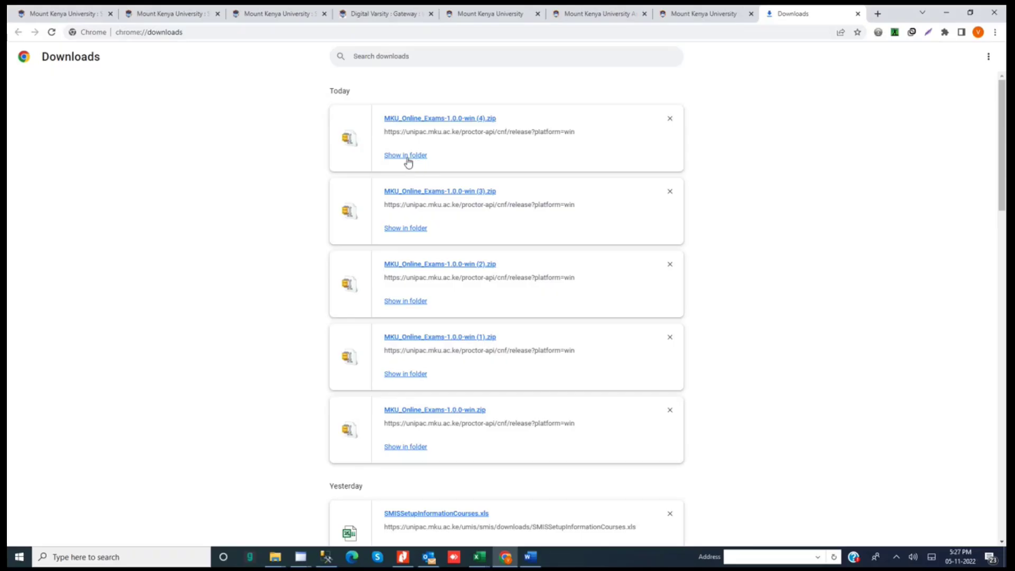
left_click(407, 156)
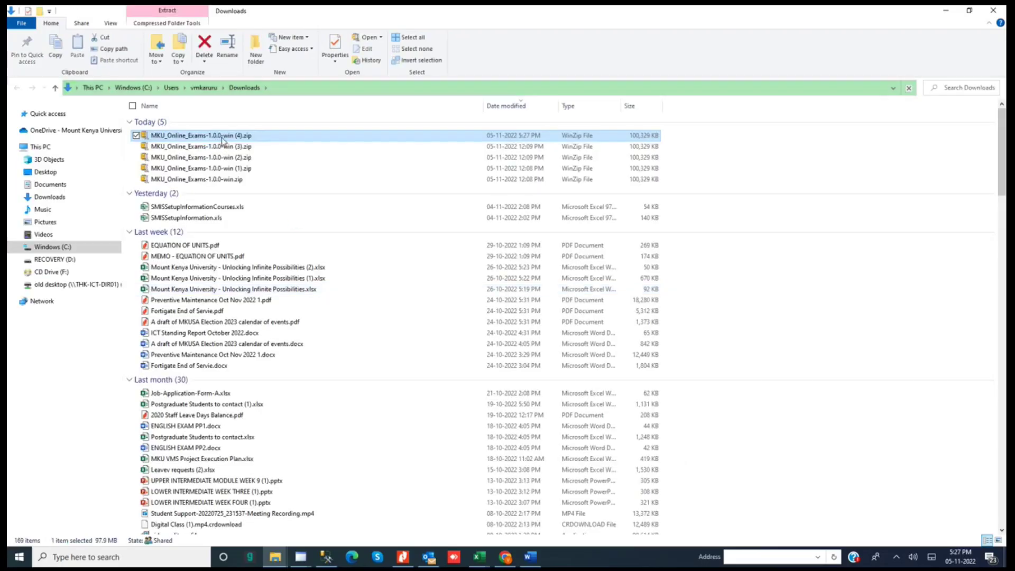
- Copy the newest MKU_Online_Exams zip, then minimize File Explorer and Chrome to reveal the desktop
right_click(222, 137)
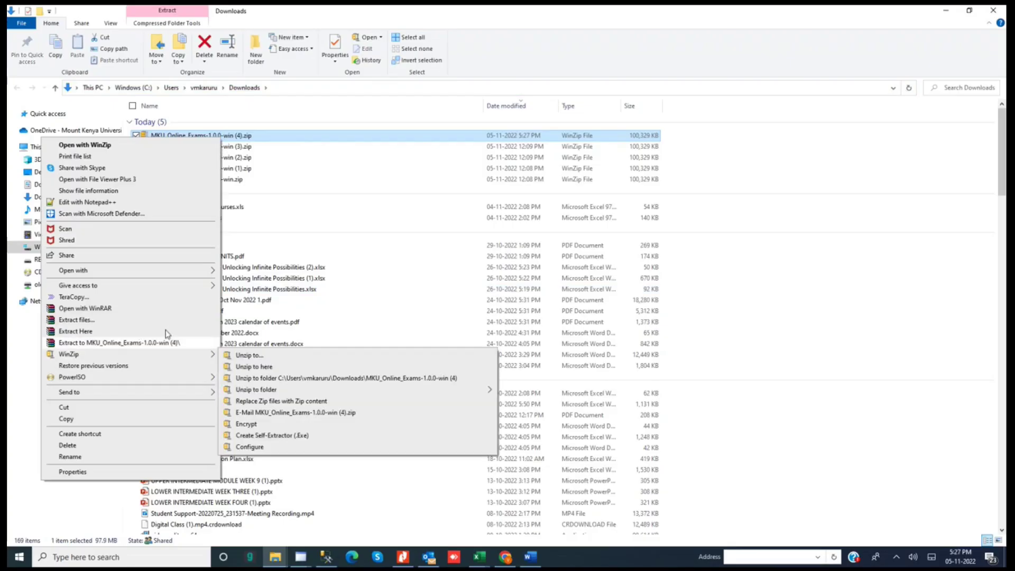
left_click(856, 231)
right_click(242, 137)
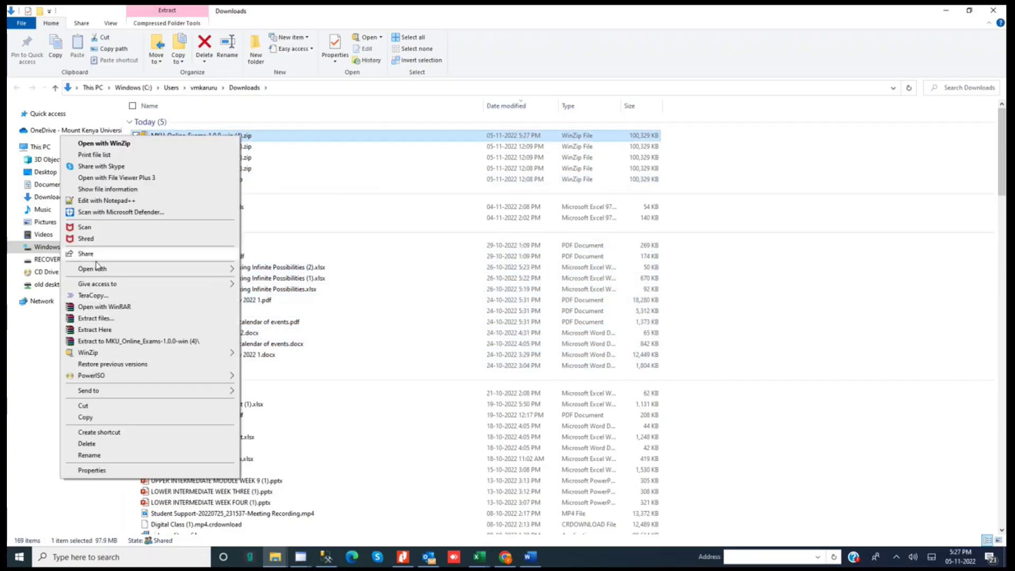
left_click(102, 417)
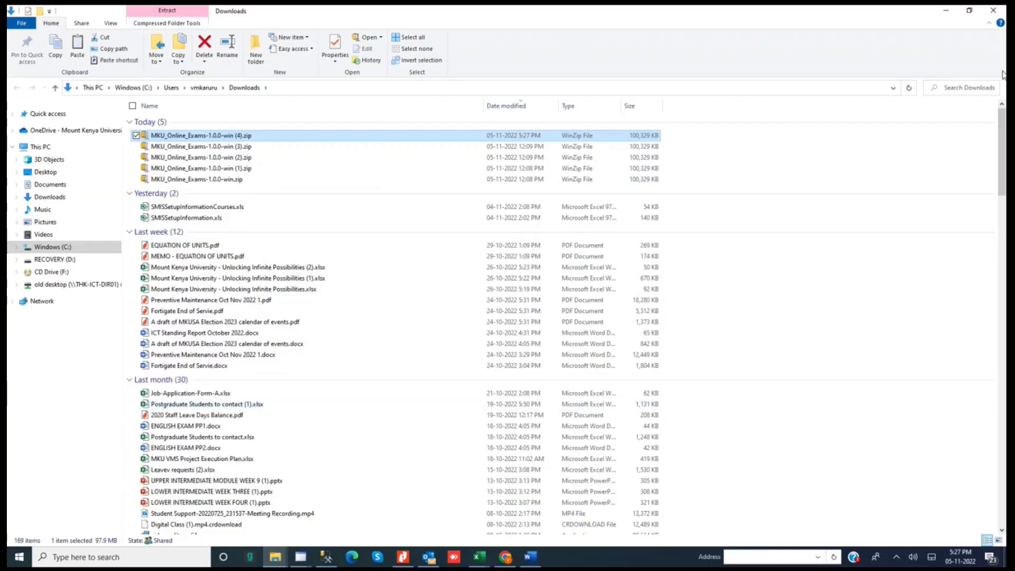
left_click(946, 11)
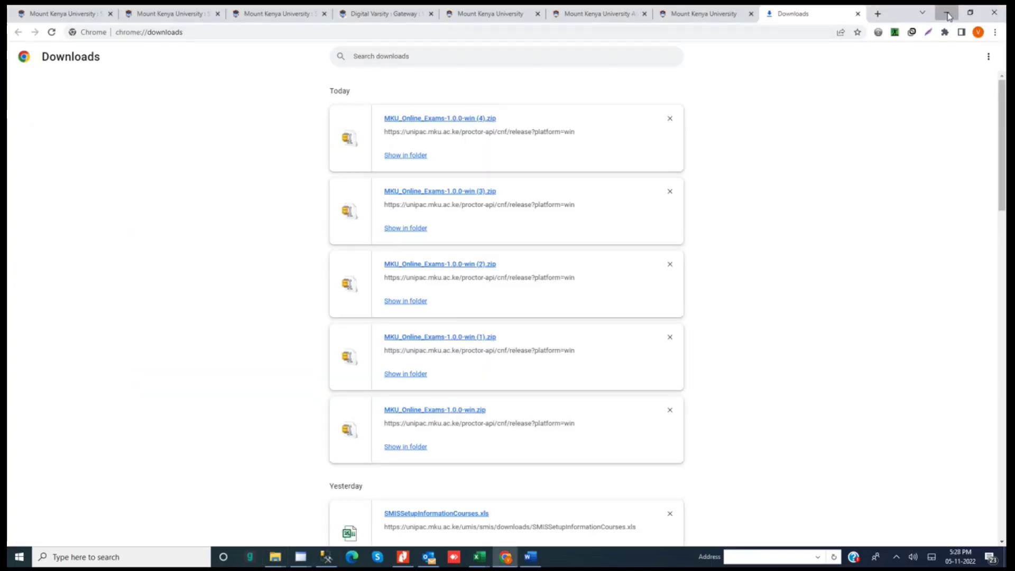
left_click(947, 12)
- Paste the exams zip onto the desktop, move it up, and extract it to MKU_Online_Exams-1.0.0-win (4)\
right_click(684, 128)
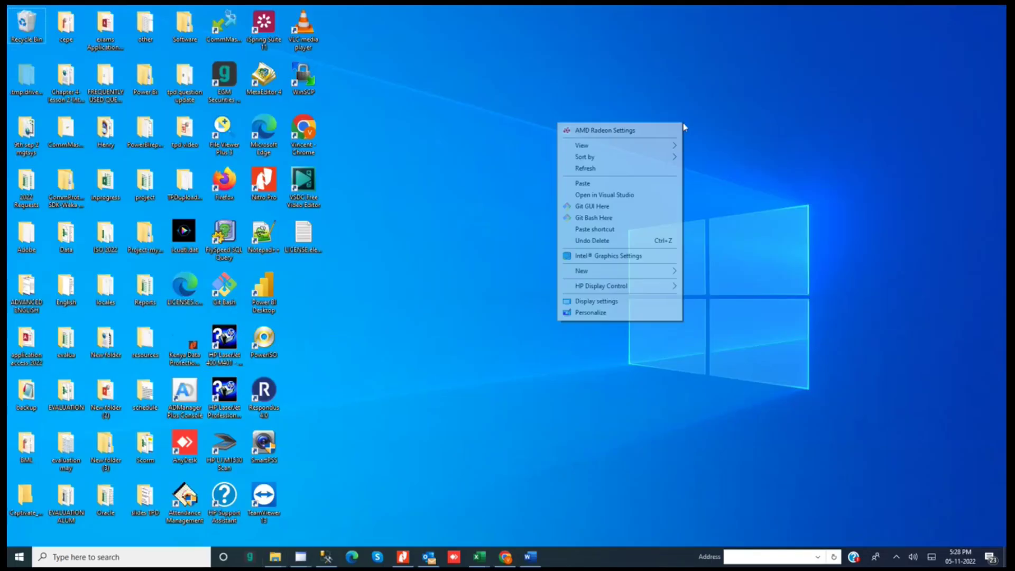
left_click(641, 185)
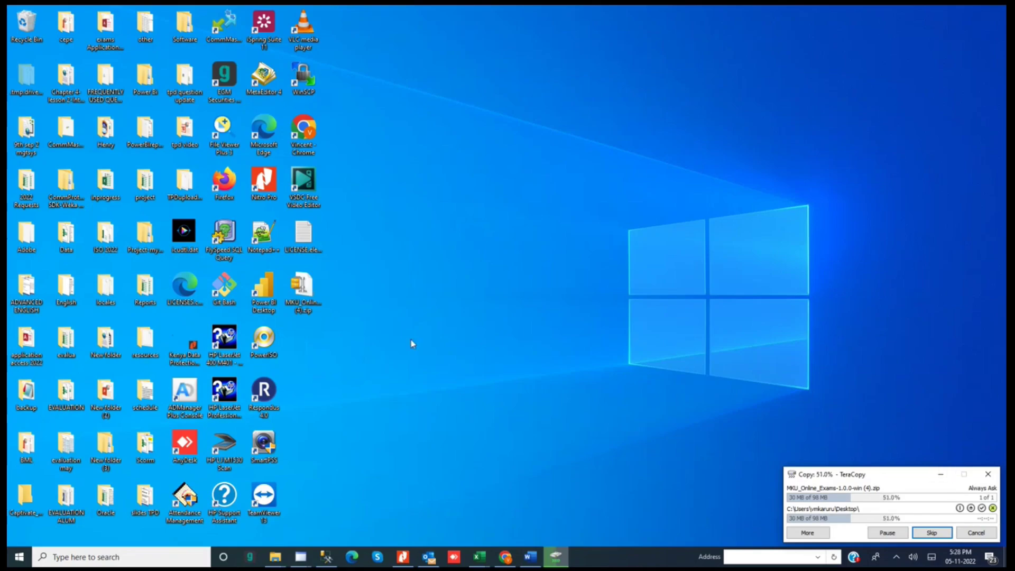
left_click_drag(301, 288, 564, 107)
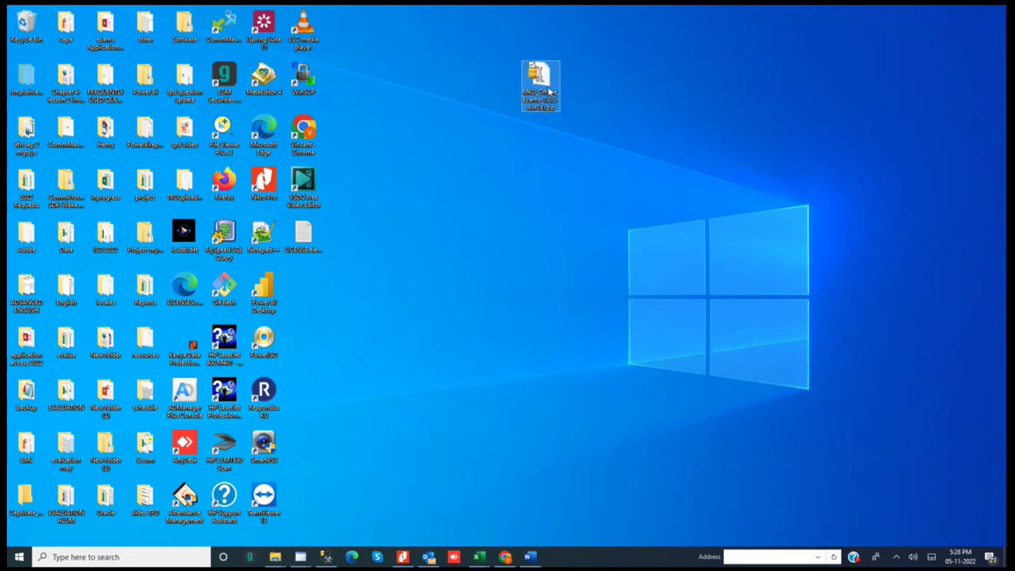
right_click(549, 90)
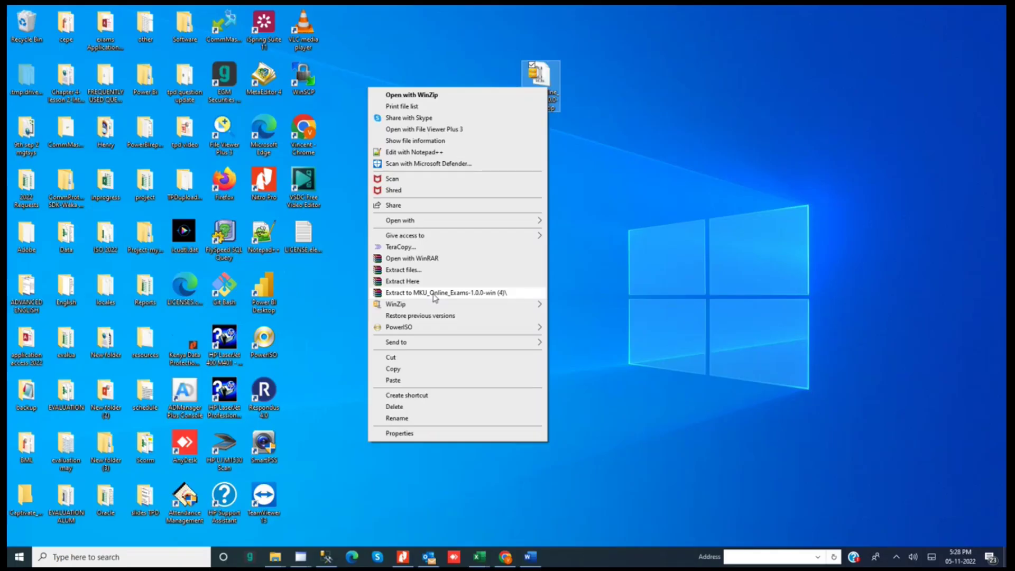
left_click(434, 292)
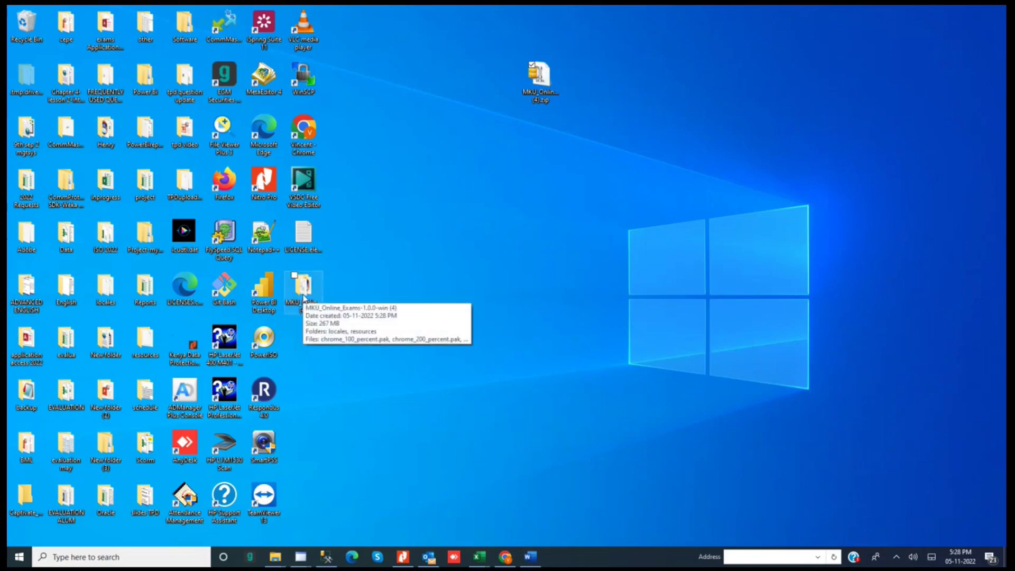
- Open the extracted MKU_Online_Exams-1.0.0-win (4) folder and run MKU Online Exams.exe
double_click(304, 298)
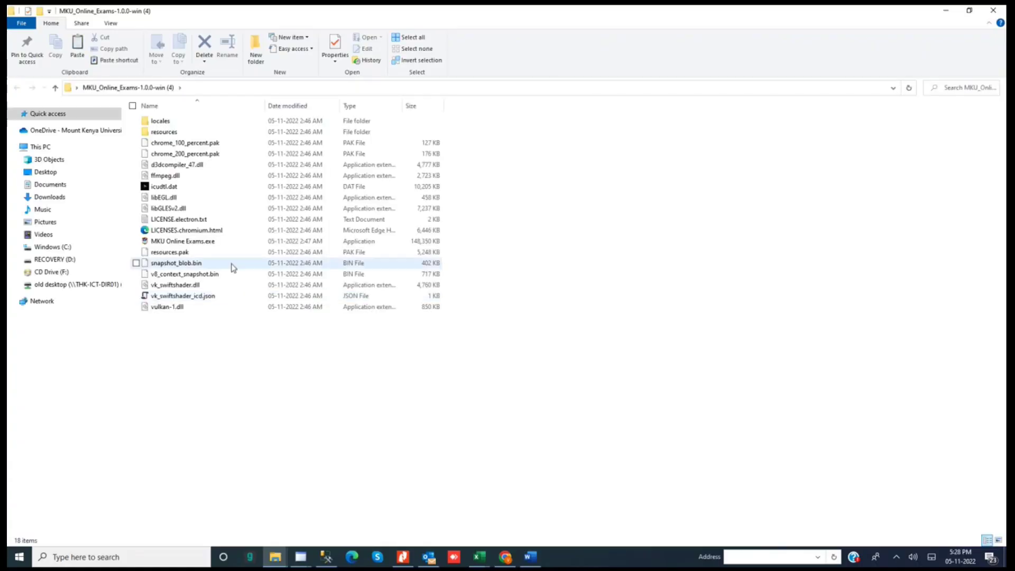
left_click(175, 244)
double_click(175, 244)
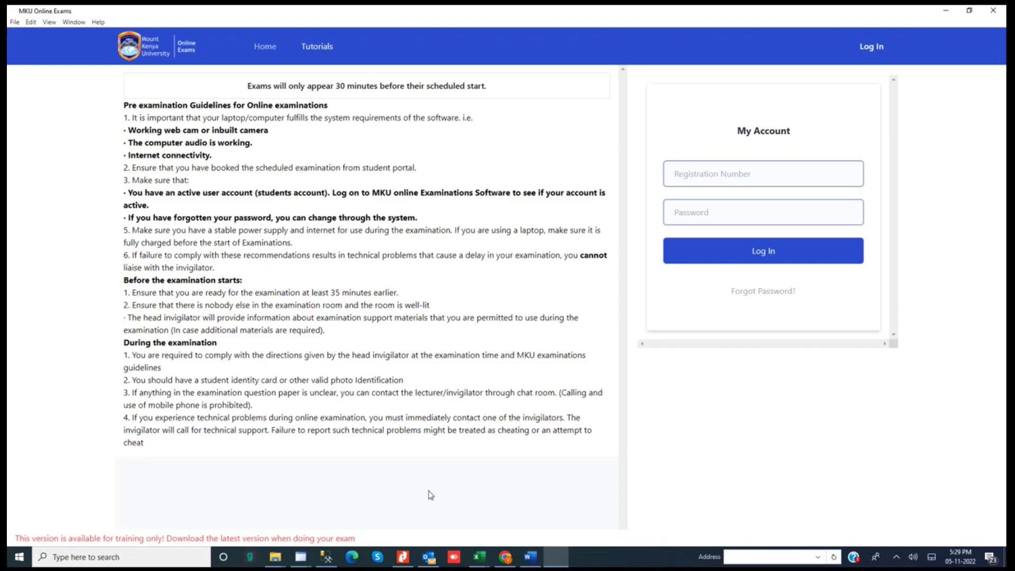
- Enter the student's registration number and password in the login form and submit
left_click(700, 179)
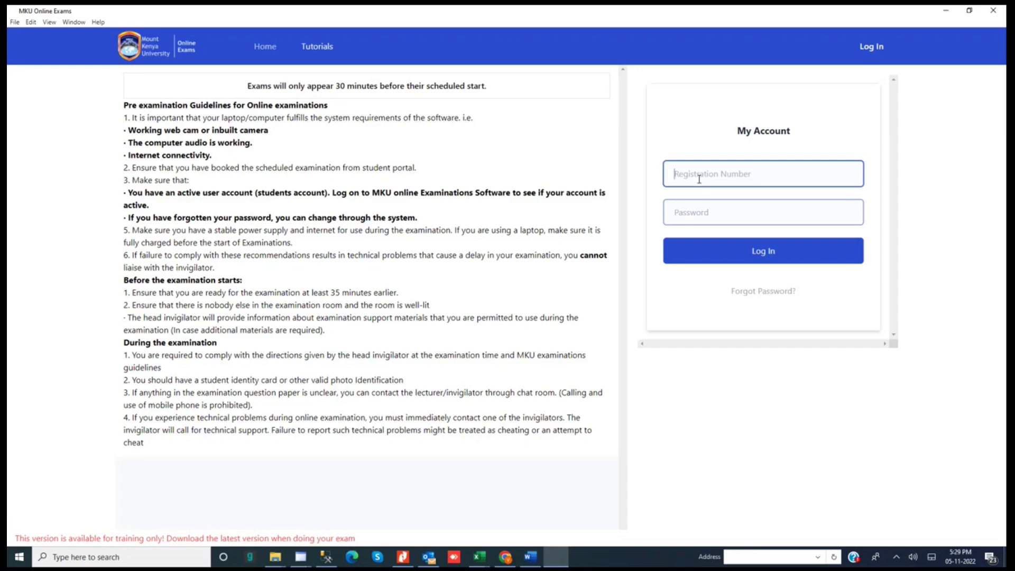
type("APP")
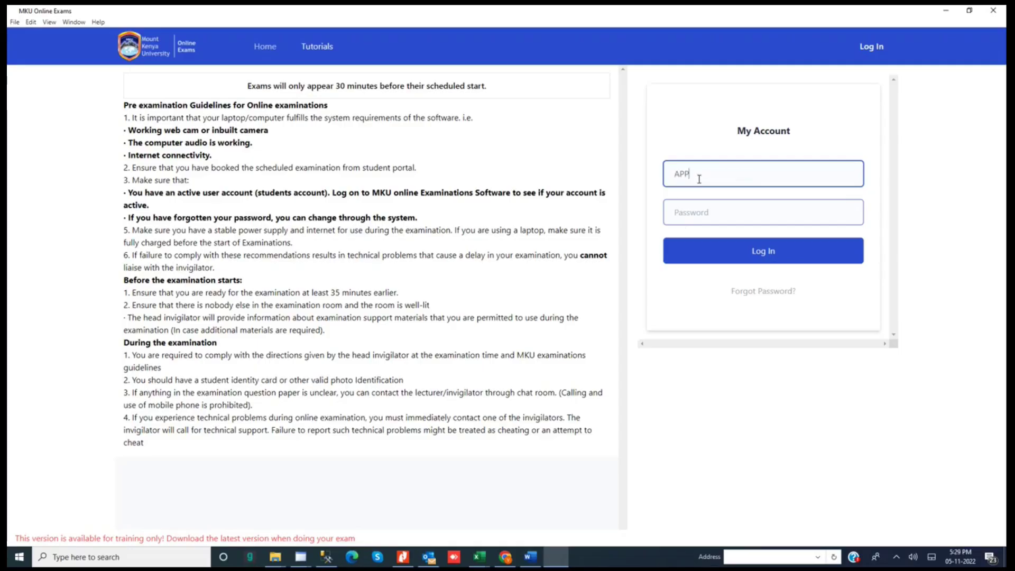
type("LICANT")
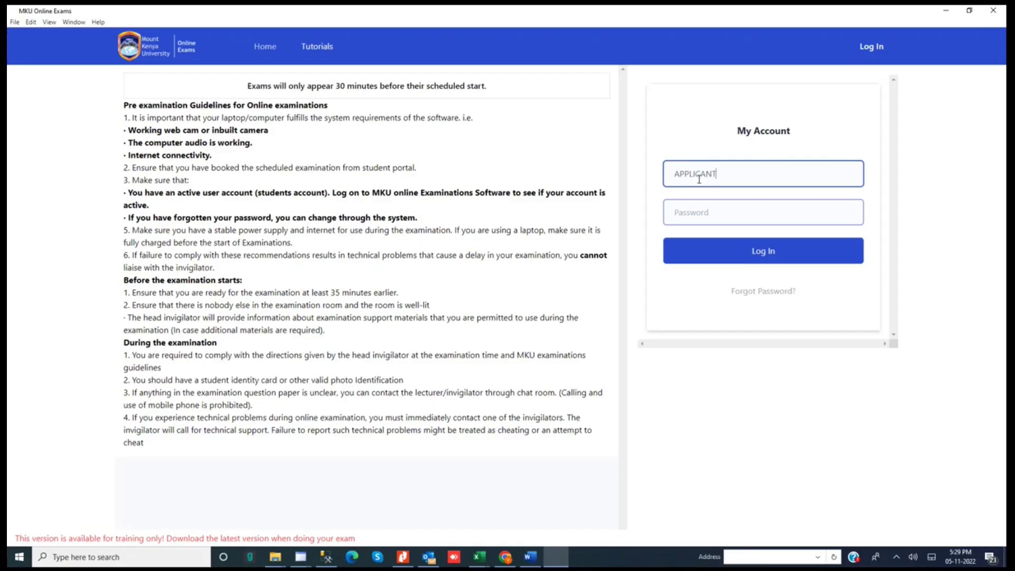
key("Tab")
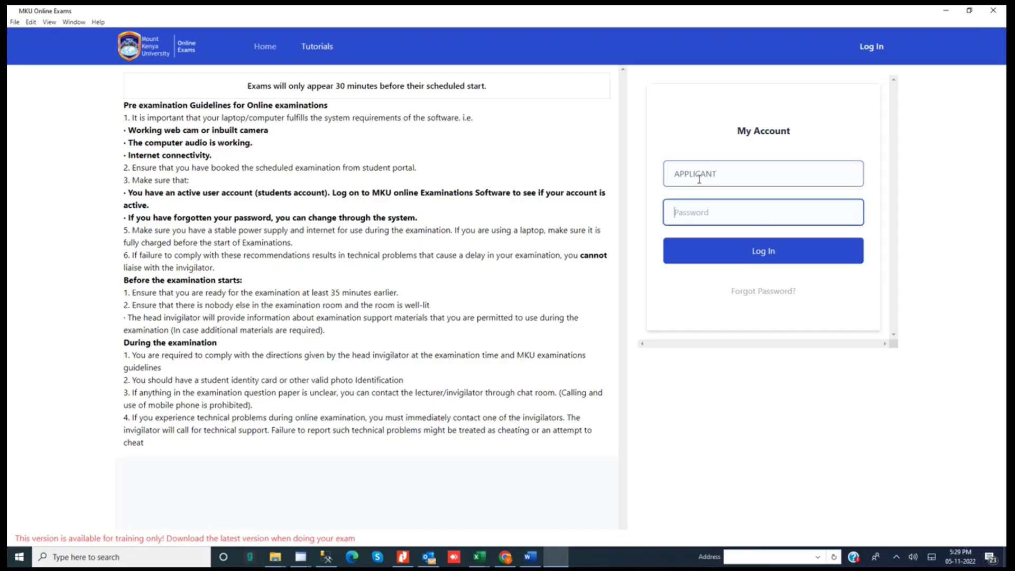
type("aaaaaaaaa")
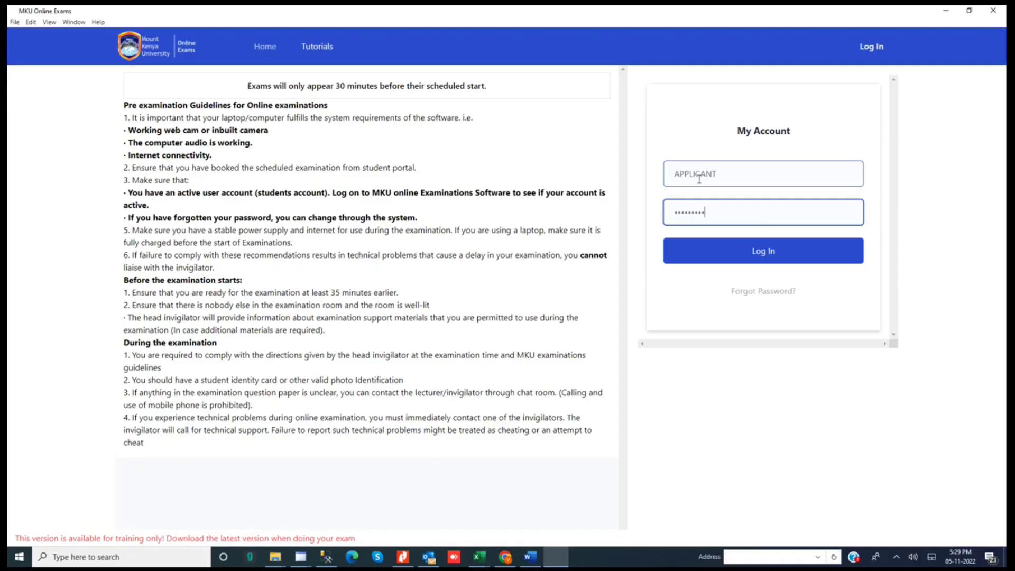
type("aaaa")
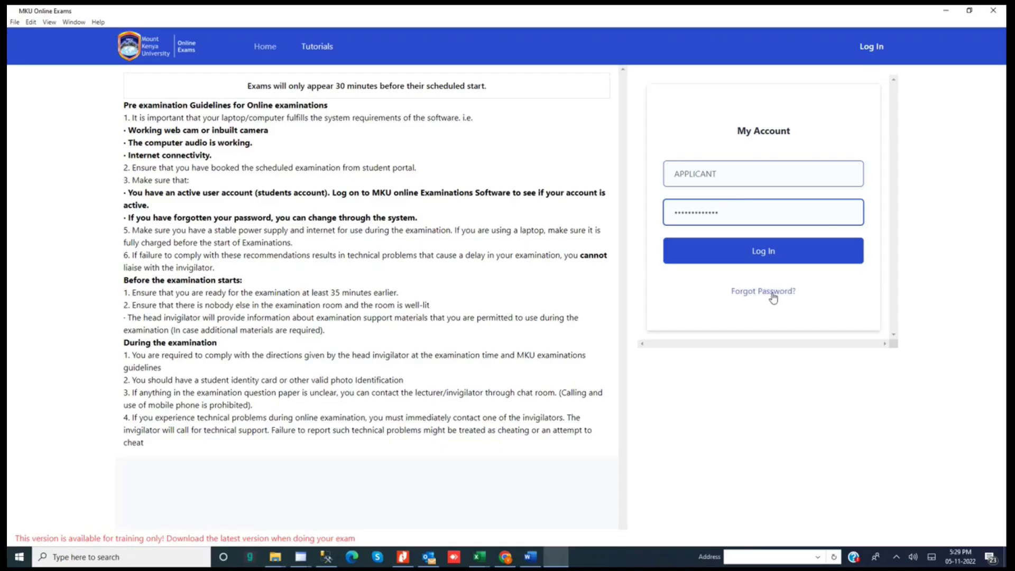
left_click(766, 256)
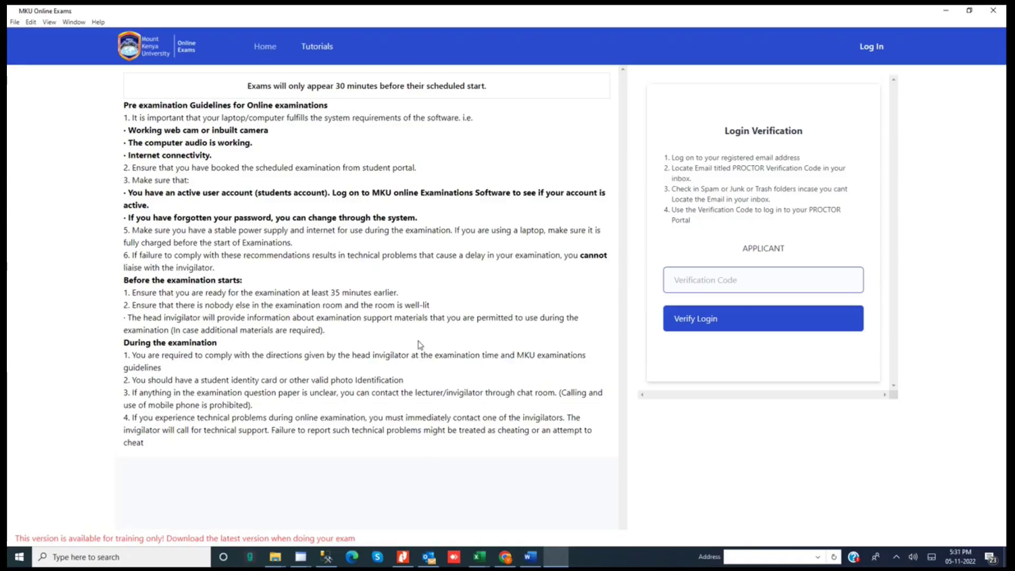
- Enter the e-mailed PROCTOR verification code, fixing a mistyped entry, and verify the login
left_click(702, 284)
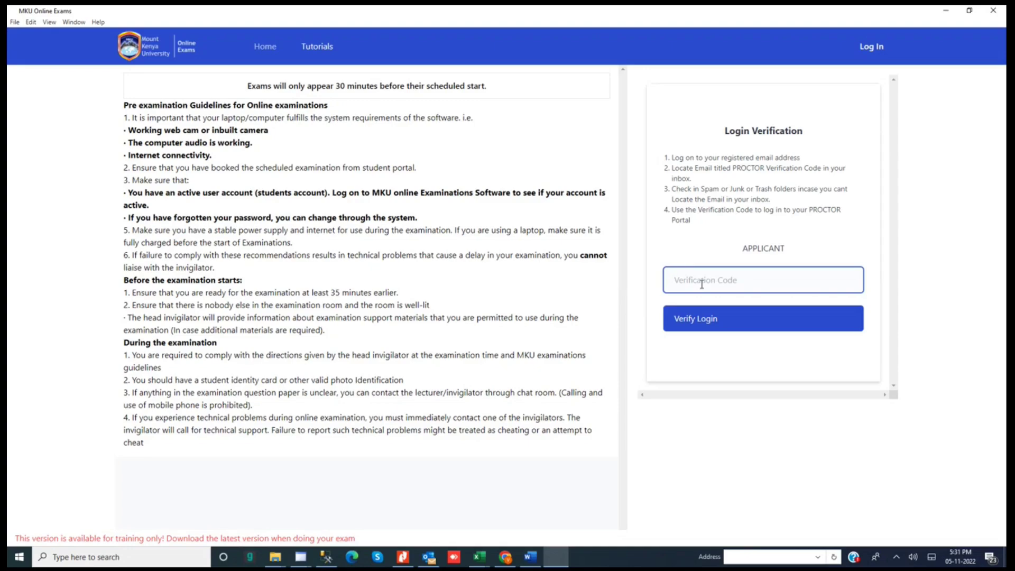
key("BackSpace")
key("BackSpace")
key("BackSpace")
key("BackSpace")
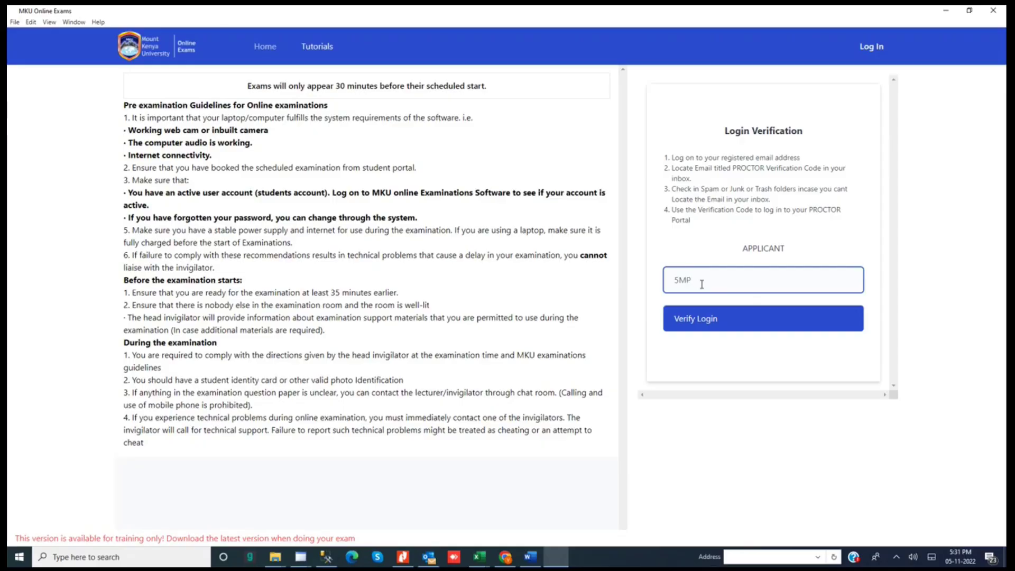
left_click(701, 317)
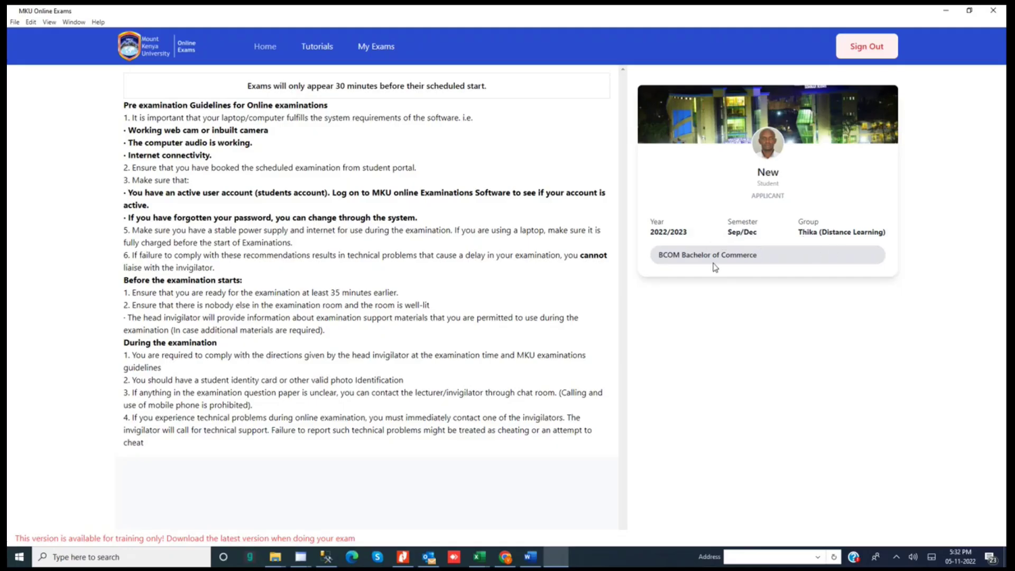
- Open My Exams to list the 2022/2023 Sep/Dec units with camera, microphone and network status
left_click(369, 52)
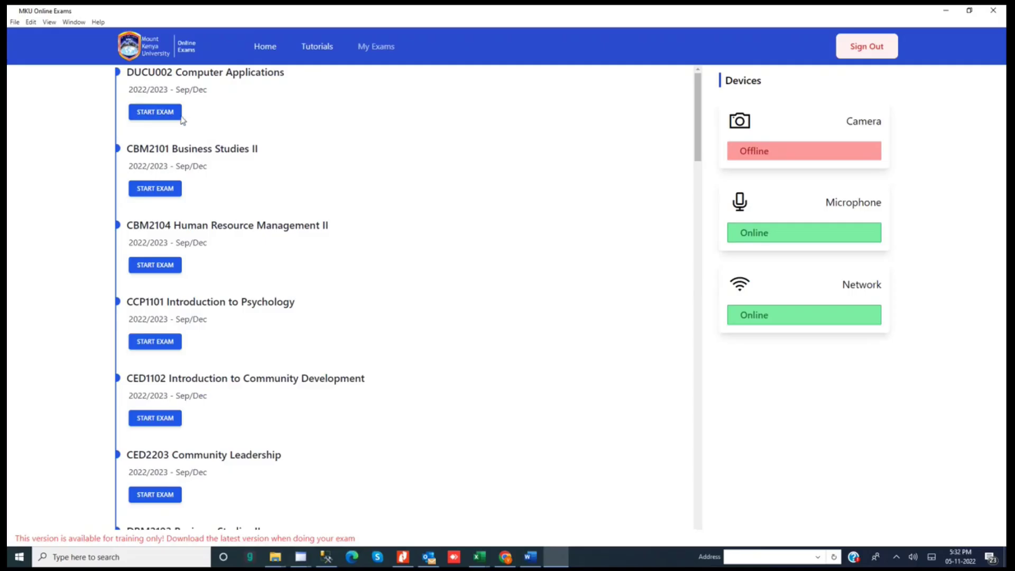
- Start the DUCU002 Computer Applications exam and confirm it in the dialog
left_click(161, 115)
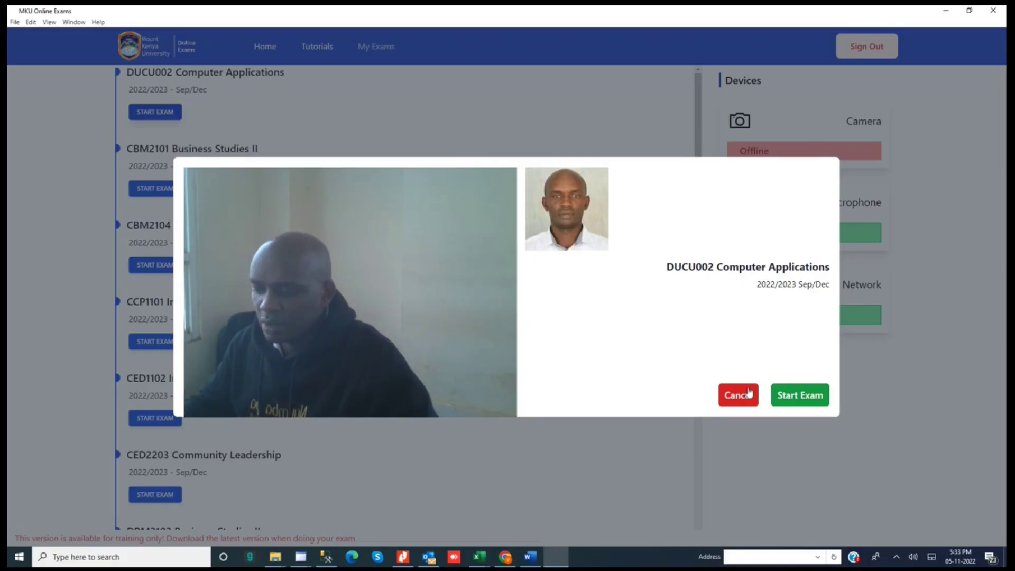
left_click(795, 401)
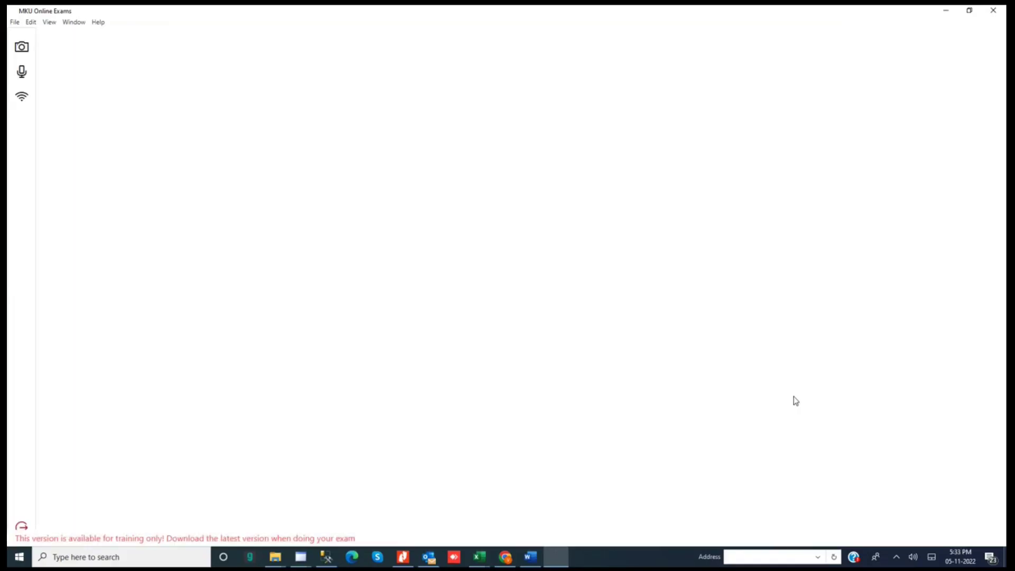
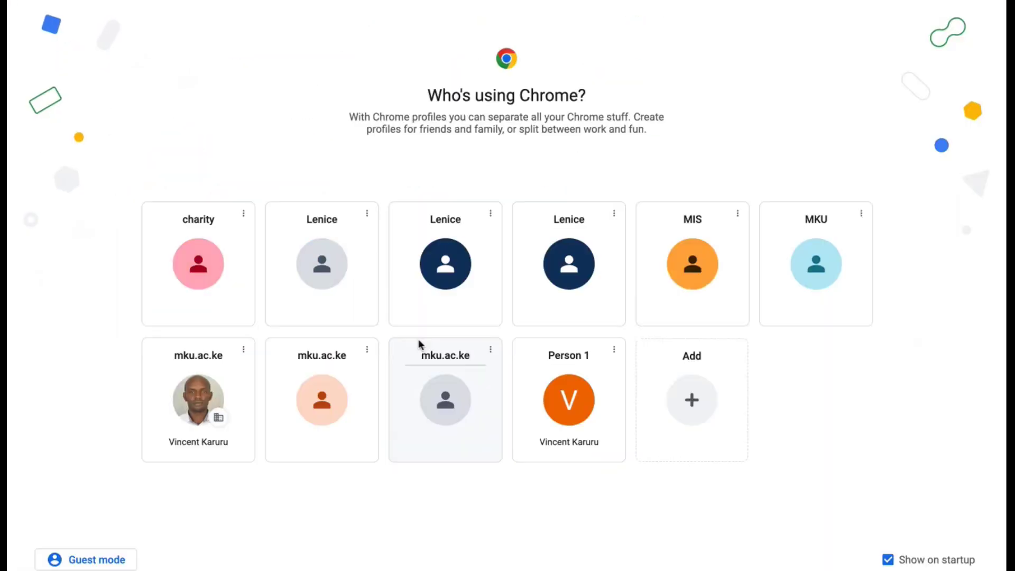
- Open a maximised Chrome window on the mku.ac.ke profile and start typing 'ASS' for assessment.mku.ac.ke
left_click(233, 431)
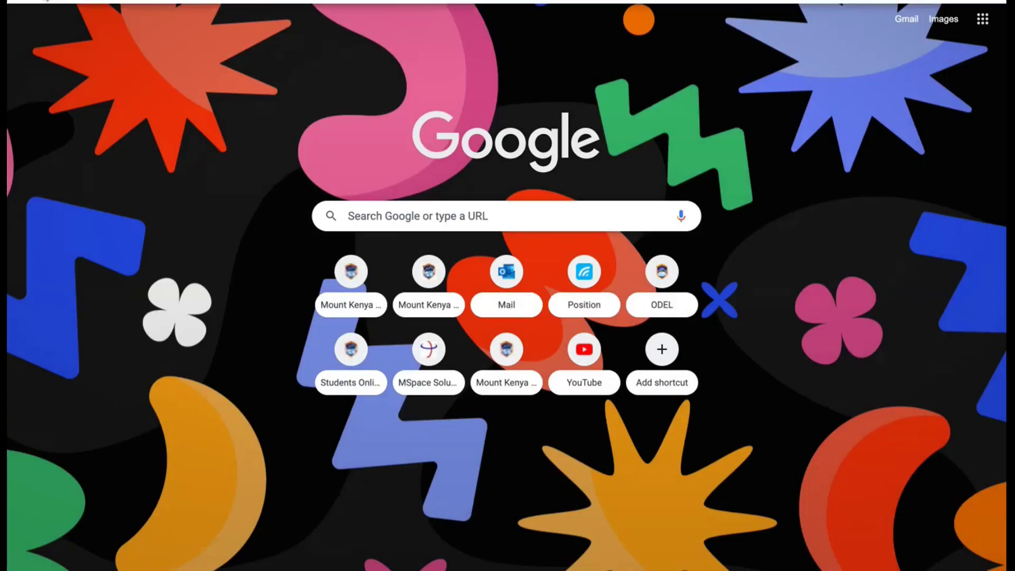
left_click(52, 3)
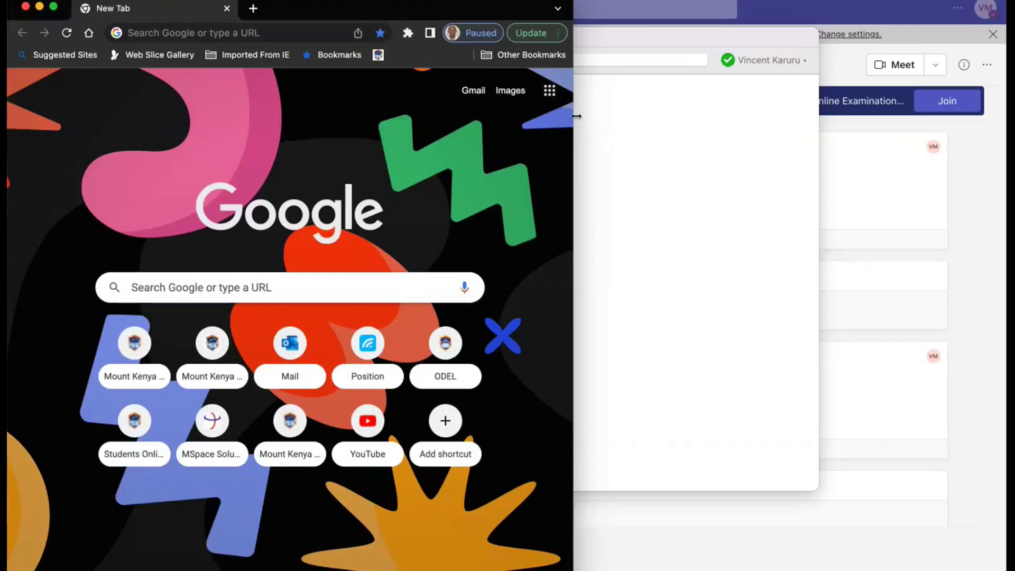
double_click(402, 9)
left_click(393, 39)
type("ASS")
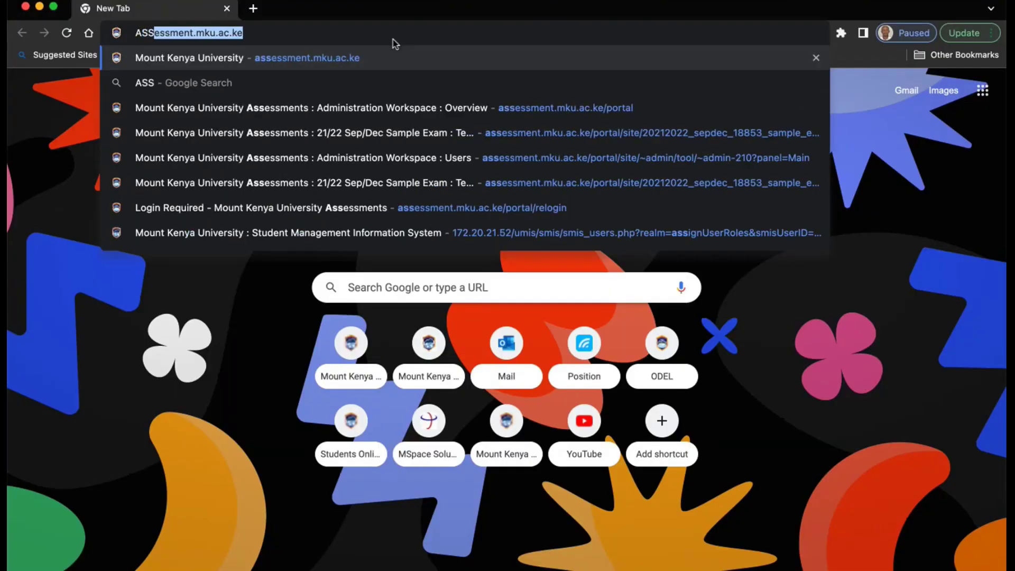
- Load assessment.mku.ac.ke, download the Mac OS exams software zip and show it in Finder
key("Return")
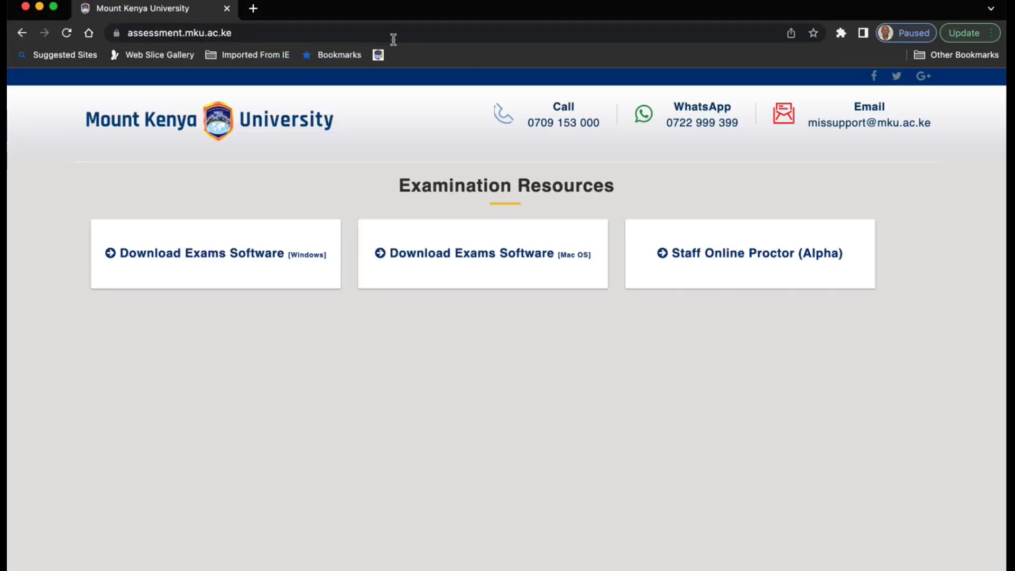
left_click(458, 263)
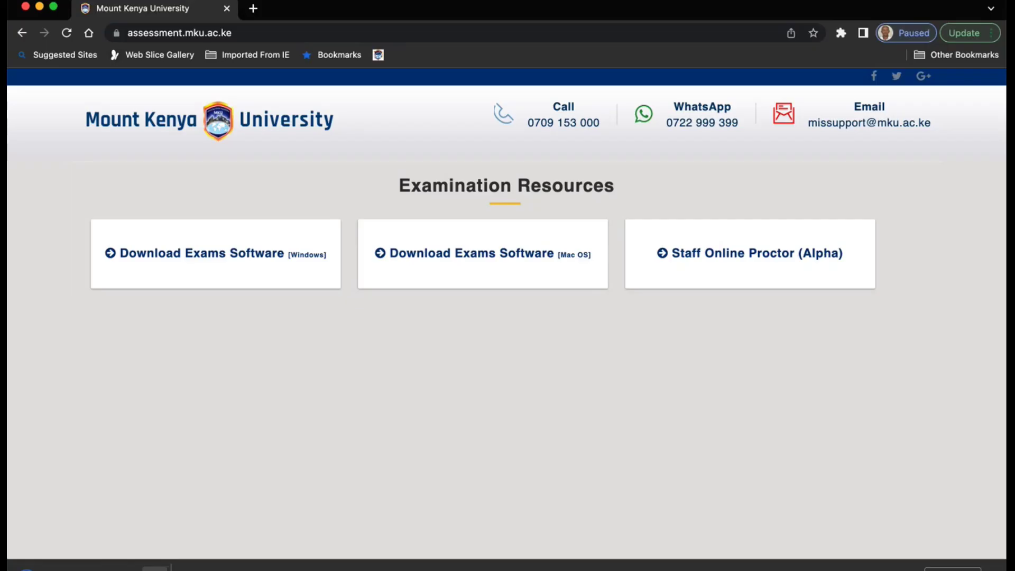
left_click(154, 568)
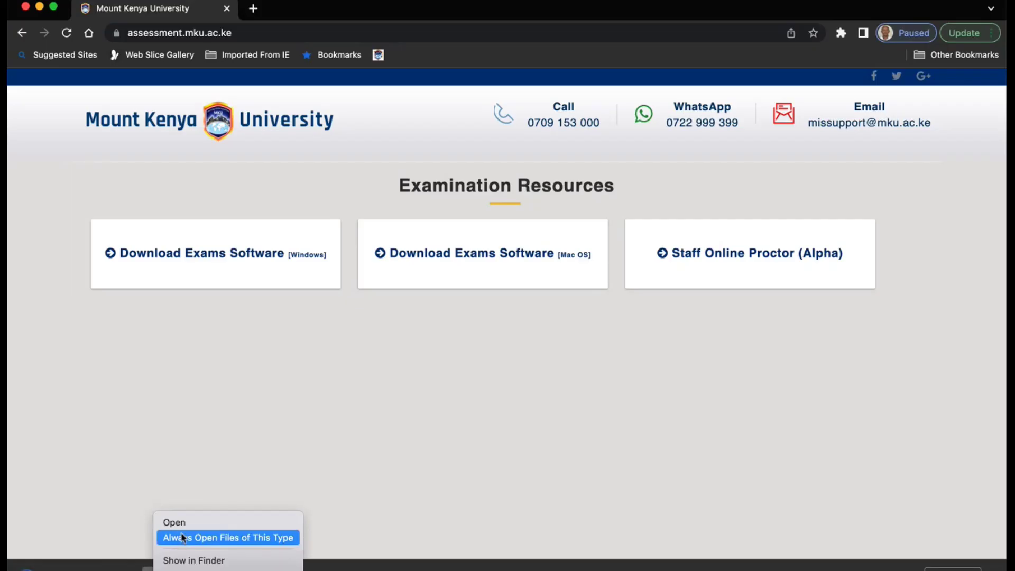
left_click(192, 561)
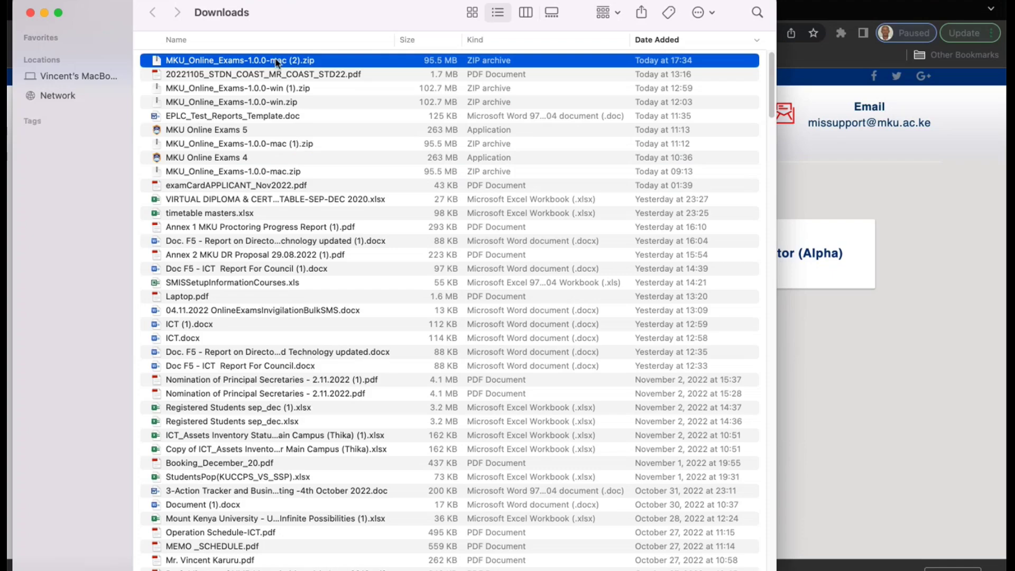
- Unarchive the downloaded MKU_Online_Exams-1.0.0-mac zip in Downloads
right_click(277, 62)
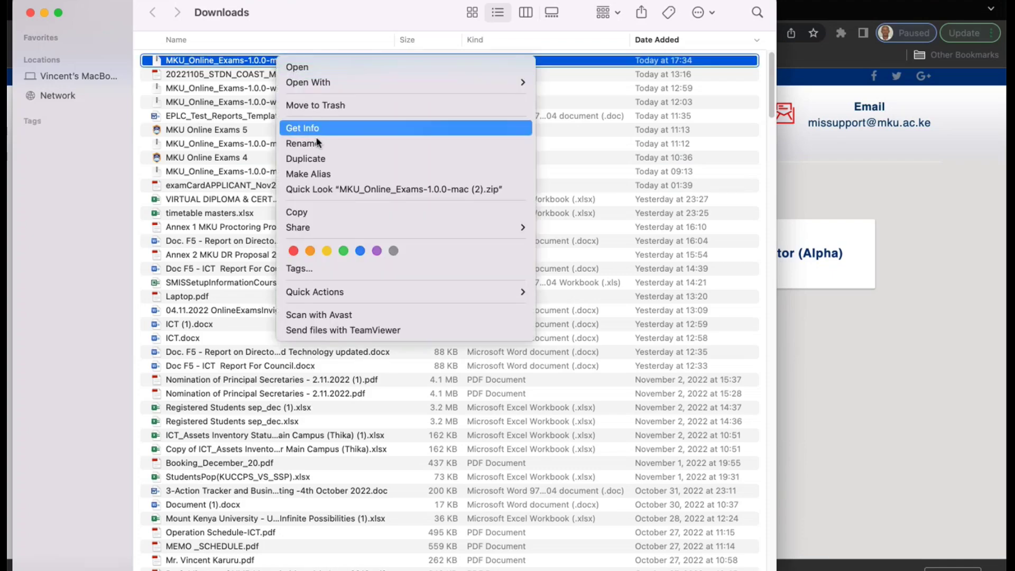
left_click(228, 63)
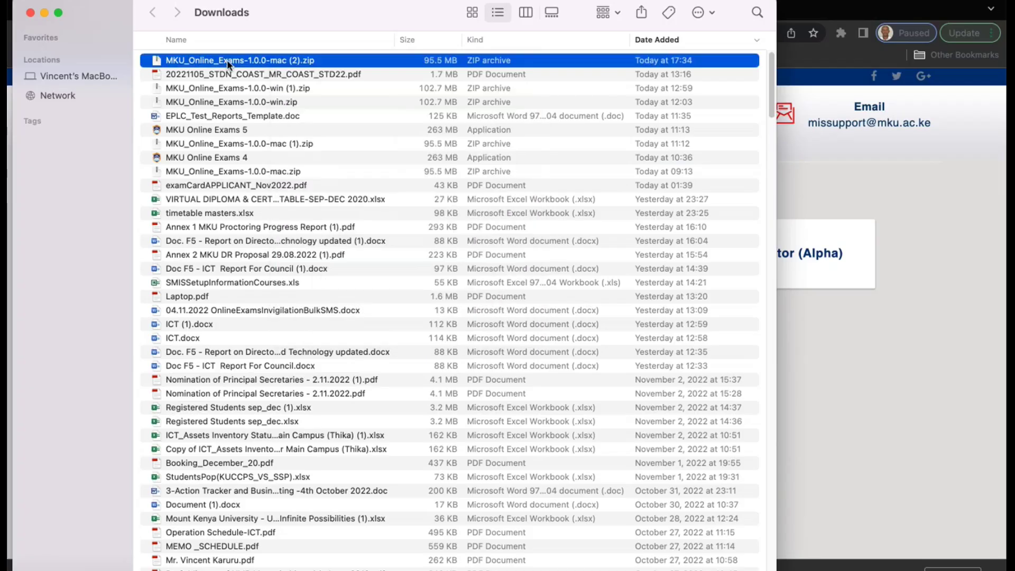
double_click(266, 65)
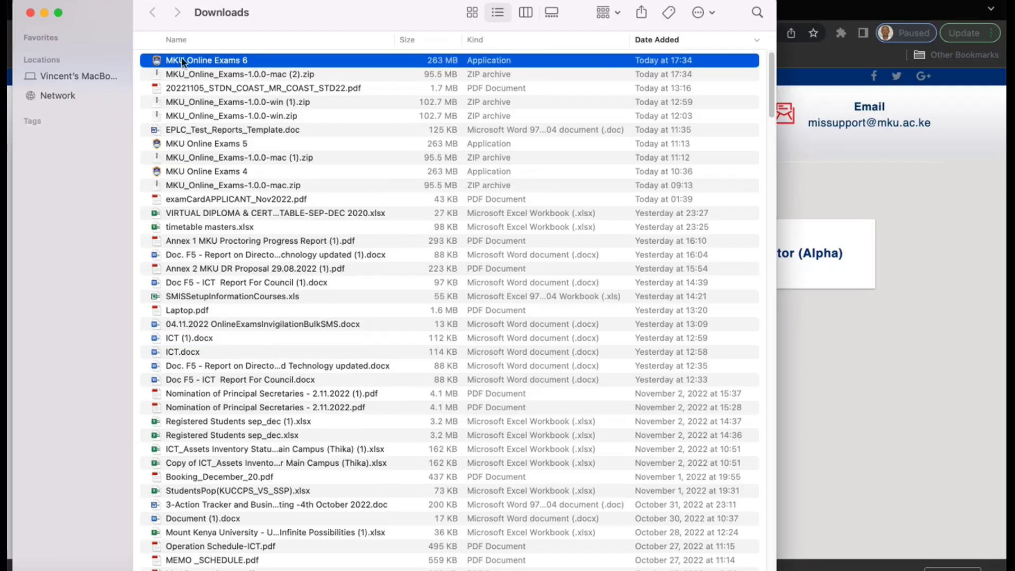
- Launch MKU Online Exams 6, using right-click Open to bypass the unverified-developer warning
double_click(208, 63)
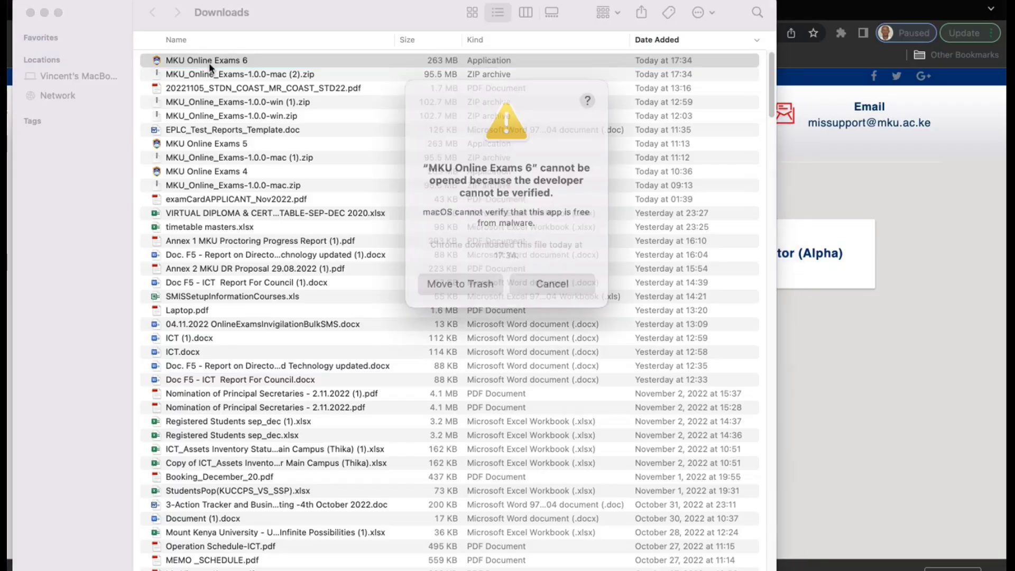
left_click(547, 274)
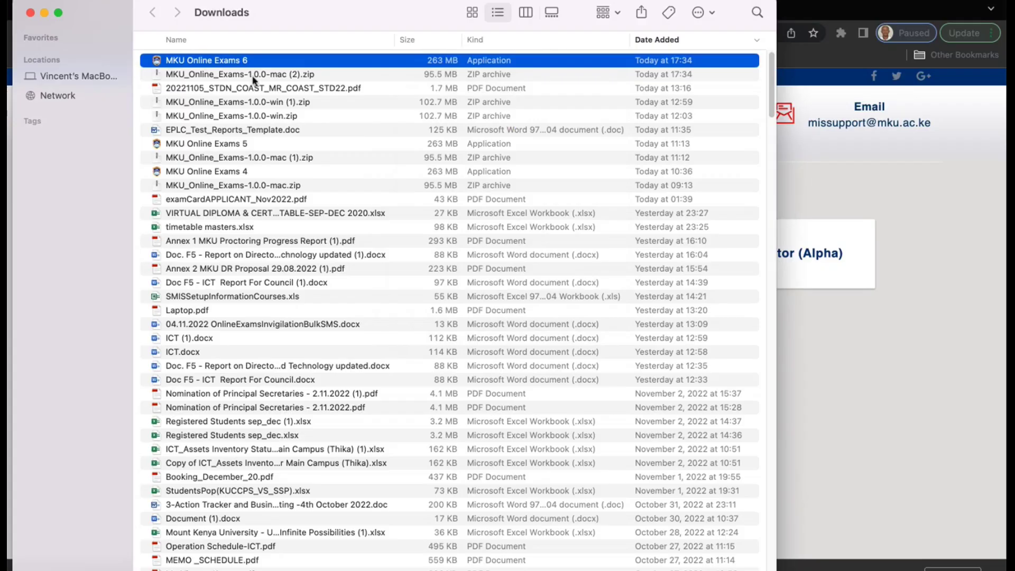
right_click(236, 62)
left_click(252, 72)
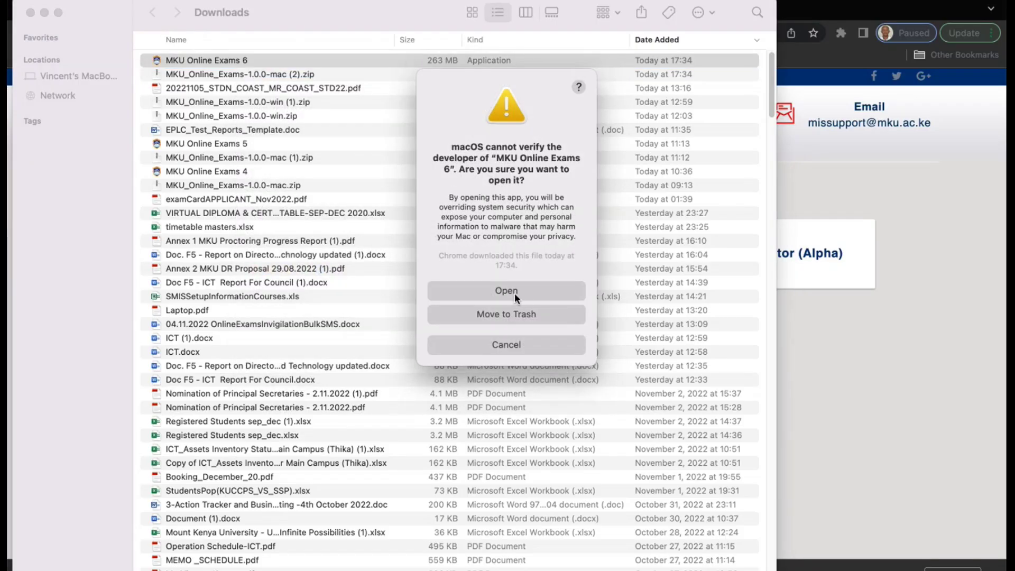
left_click(515, 293)
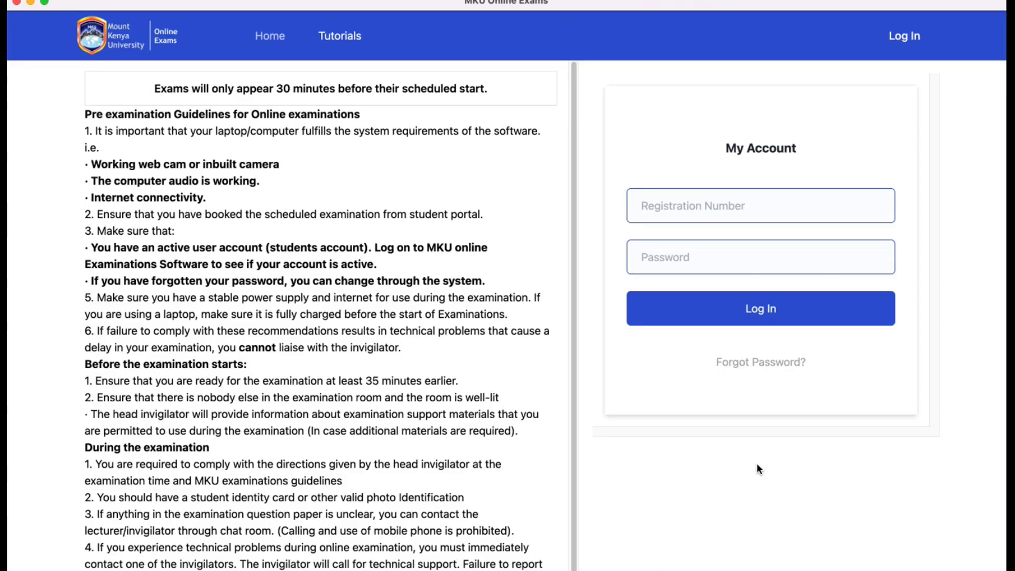
- On the Forgot Password form, enter the registration number and request a reset code
left_click(693, 213)
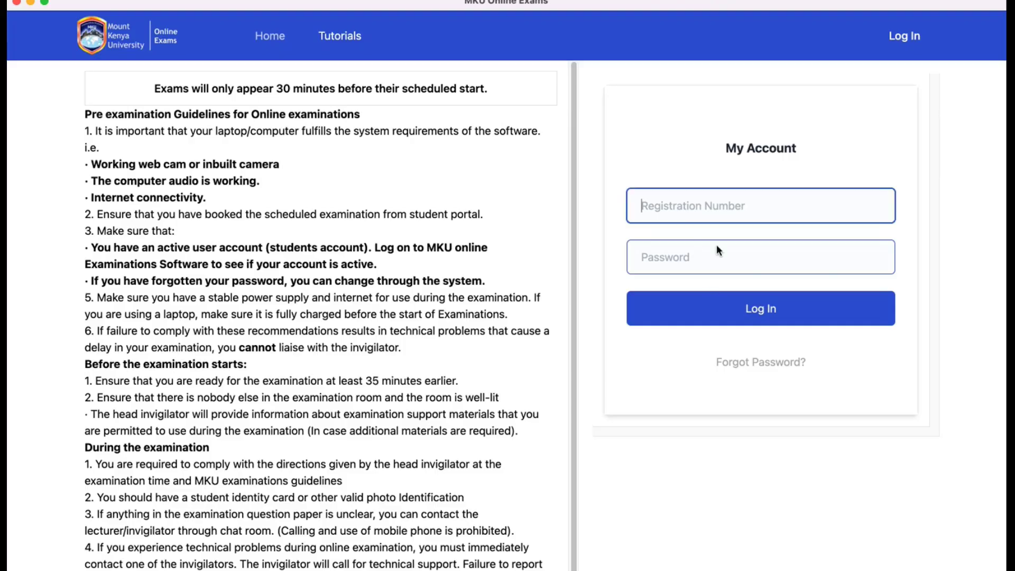
left_click(758, 357)
left_click(692, 147)
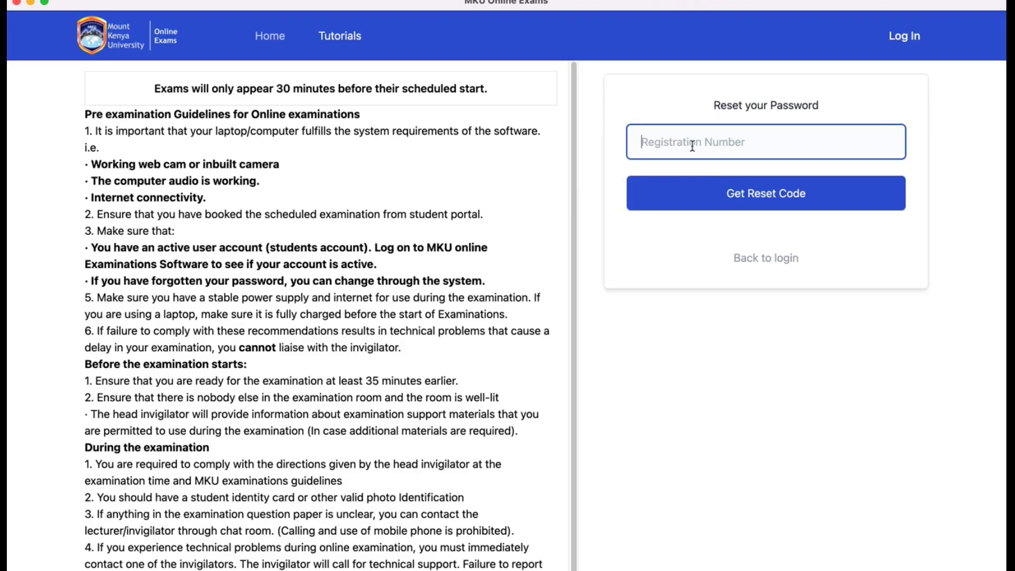
type("A")
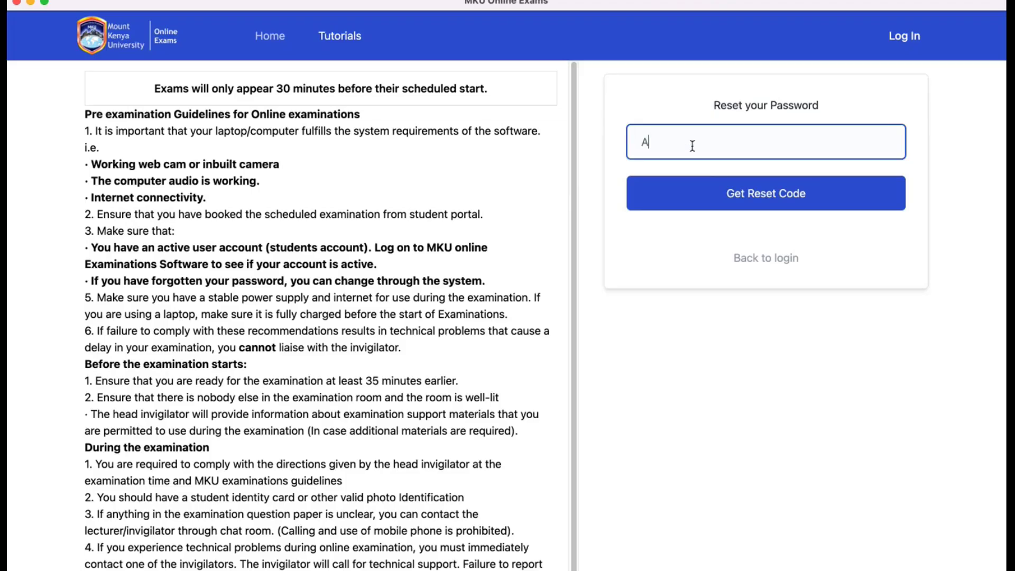
type("PPLICANT")
left_click(740, 191)
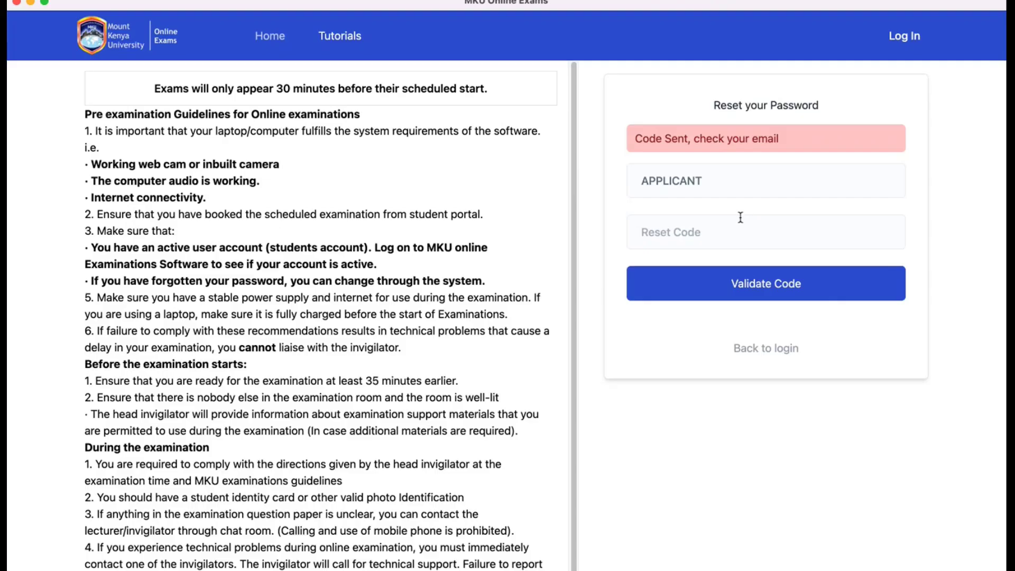
- Submit the emailed reset code, then go to the new password and confirmation fields
left_click(731, 234)
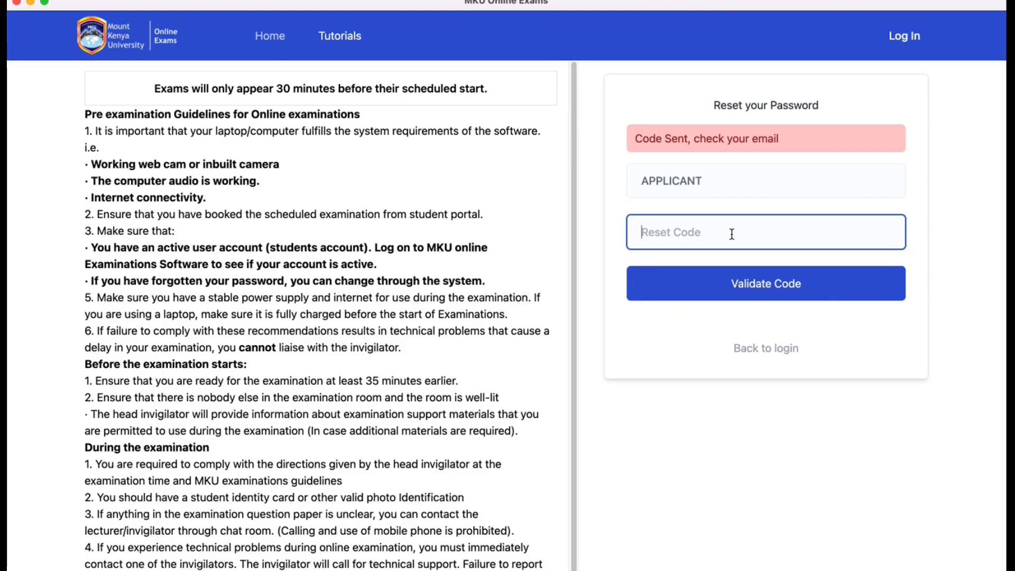
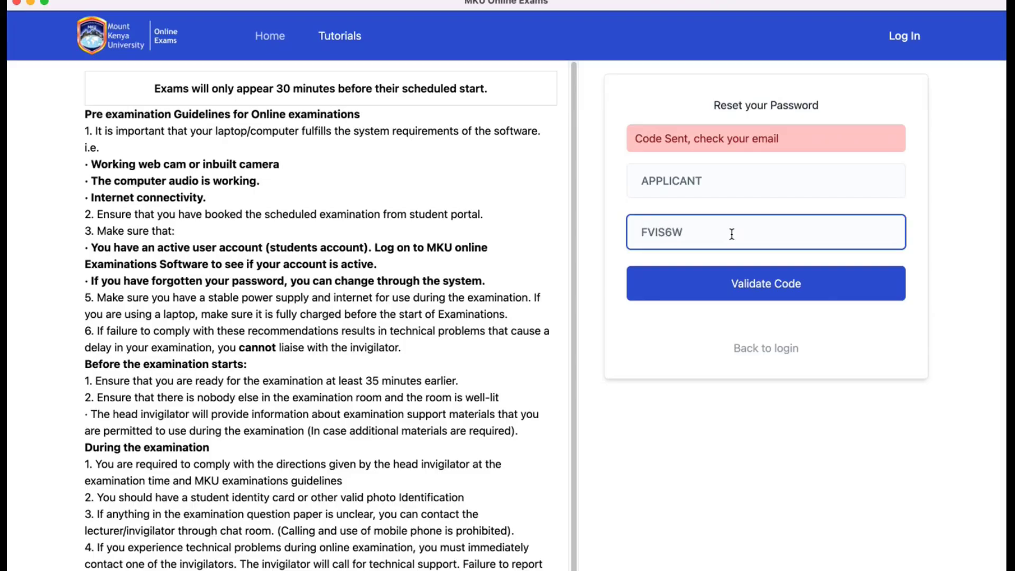
key("Return")
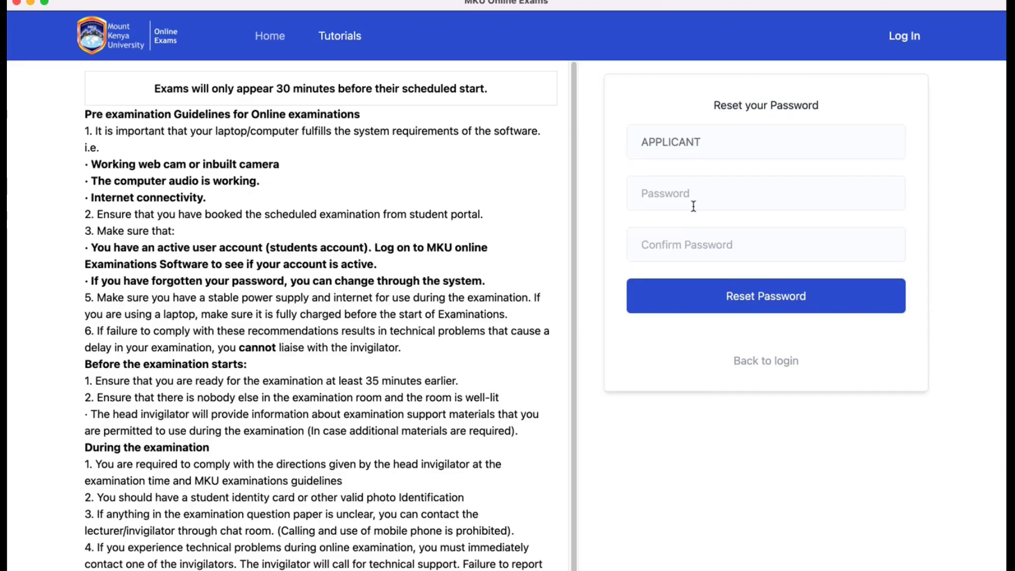
left_click(692, 203)
left_click(691, 242)
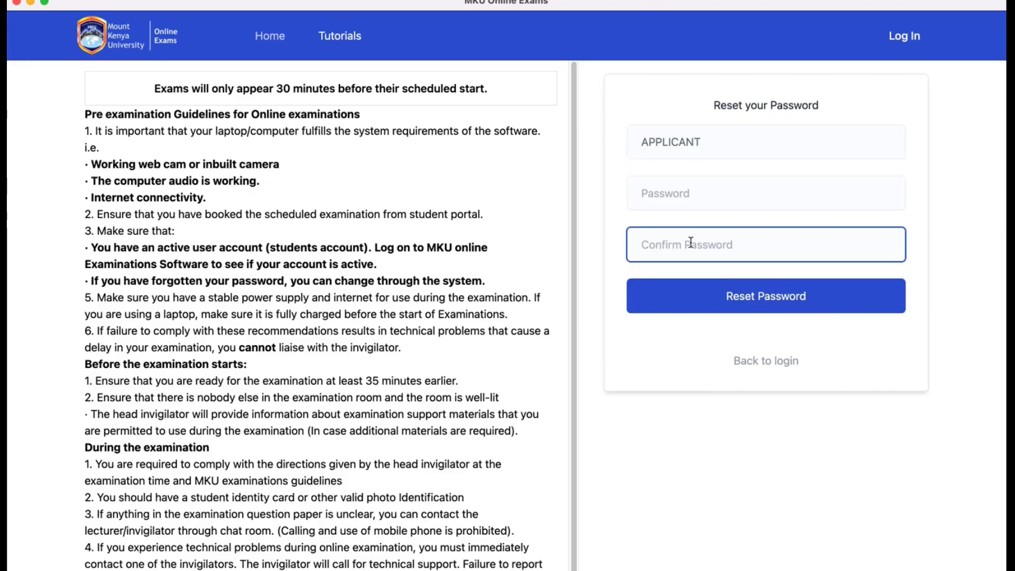